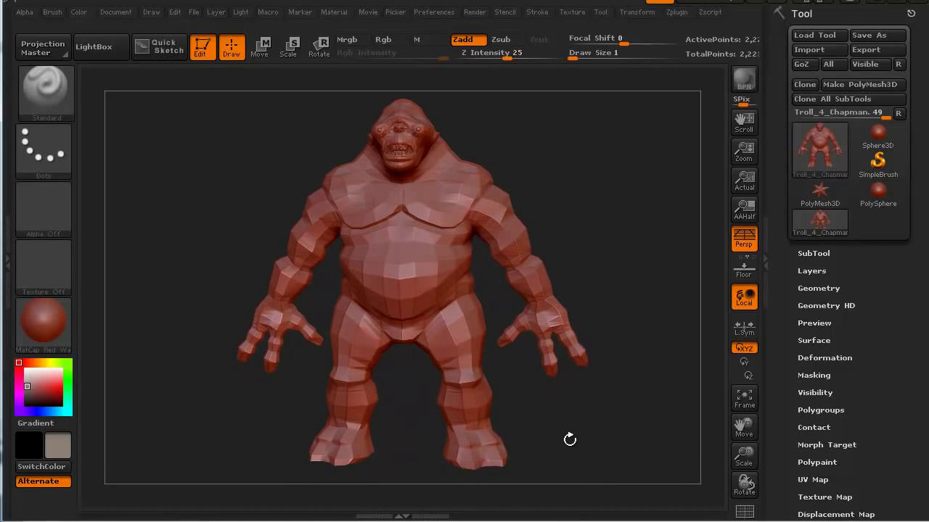
Step: Show the polygon wireframe on the troll model
left_click_drag(571, 442, 578, 441)
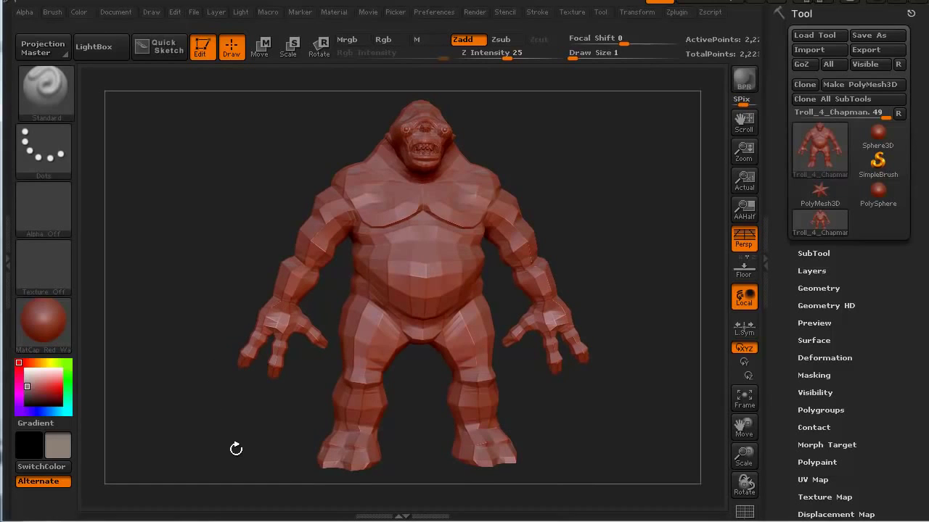
left_click_drag(235, 448, 231, 440)
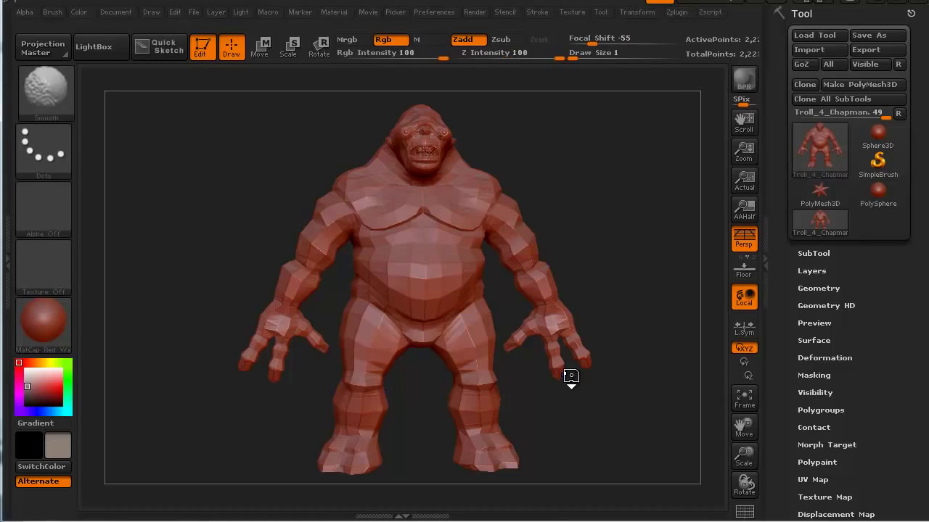
key("shift+f")
left_click_drag(296, 456, 260, 436)
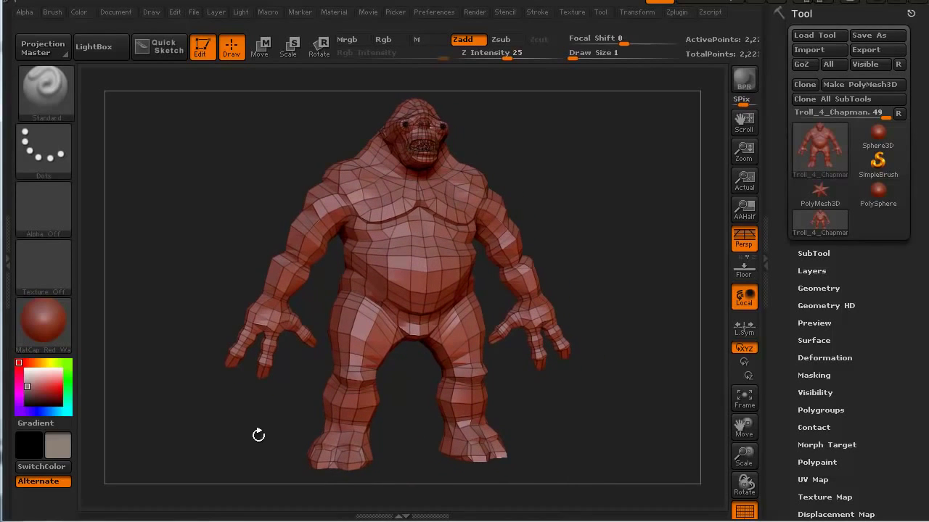
left_click_drag(400, 367, 341, 365)
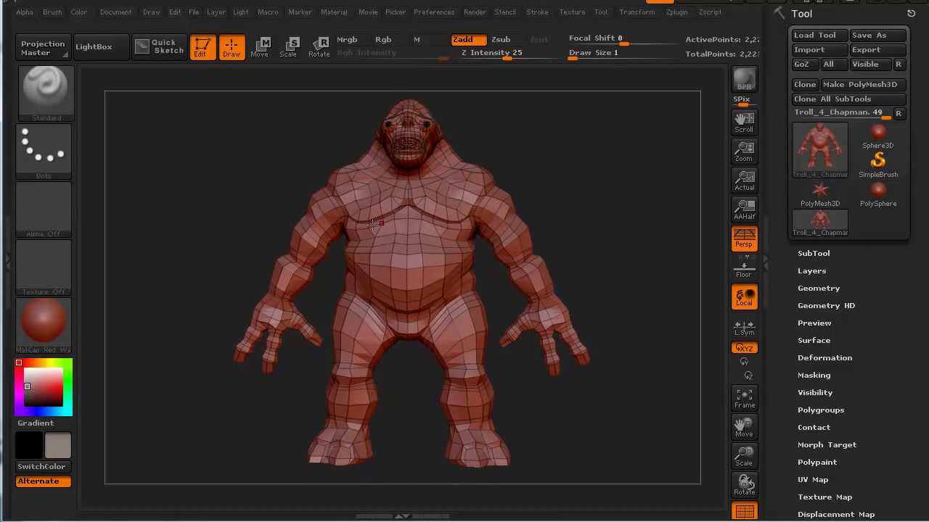
left_click_drag(210, 218, 301, 214)
left_click_drag(218, 212, 298, 259)
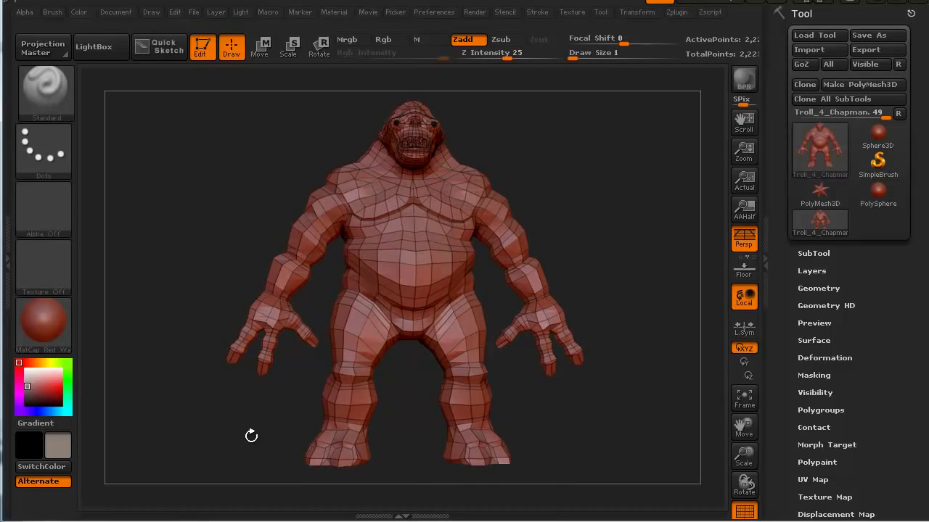
left_click_drag(251, 435, 269, 290)
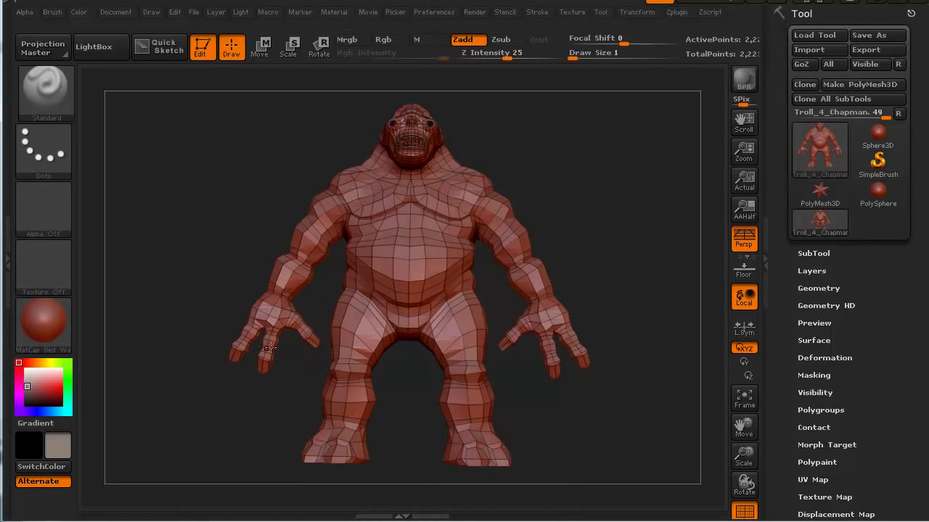
left_click_drag(236, 431, 209, 350)
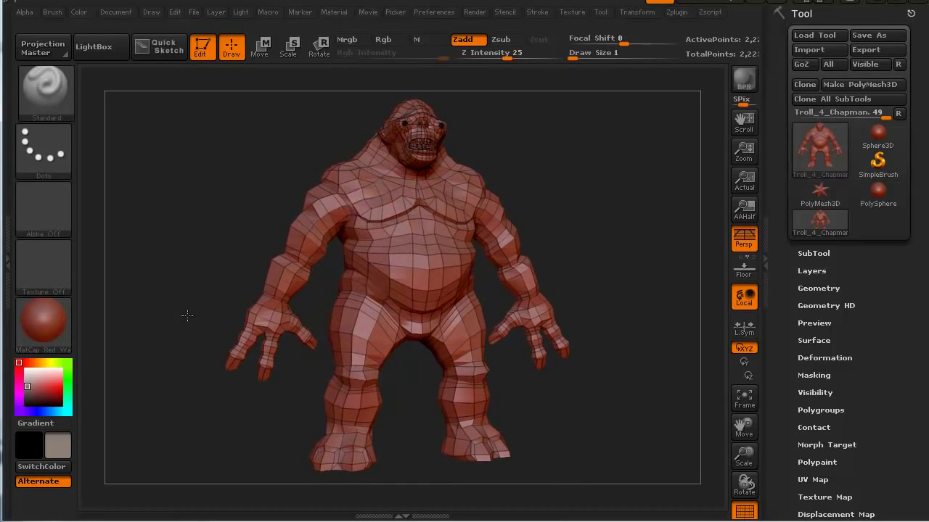
mouse_move(187, 316)
left_mouse_down()
mouse_move(180, 296)
mouse_move(187, 308)
left_mouse_up()
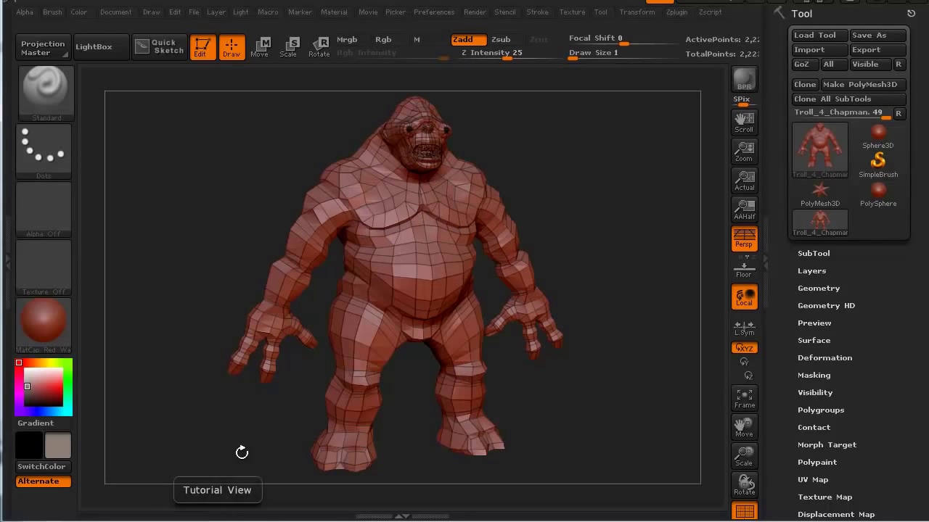
left_click_drag(242, 450, 214, 416)
Step: Split the troll into polygroups using Auto Groups With UV
left_click_drag(846, 470, 892, 348)
left_click(892, 348)
left_click(829, 302)
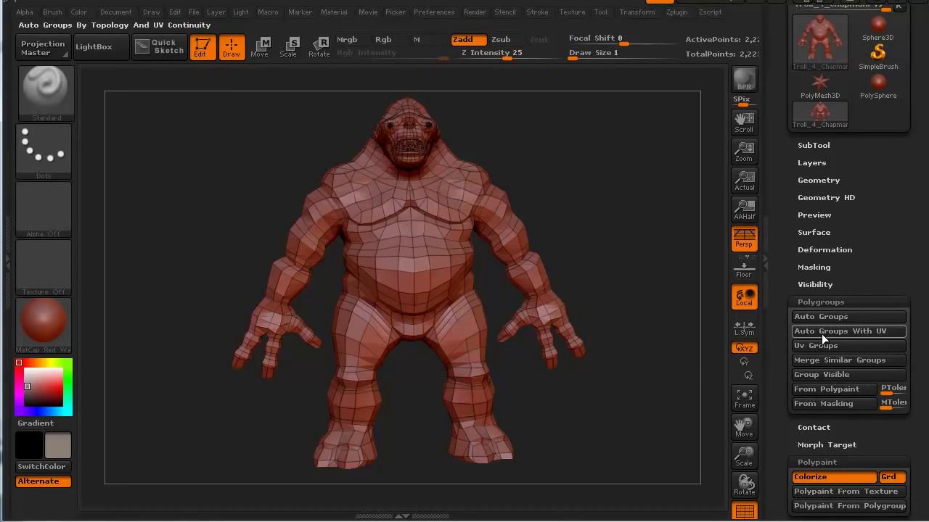
left_click(821, 332)
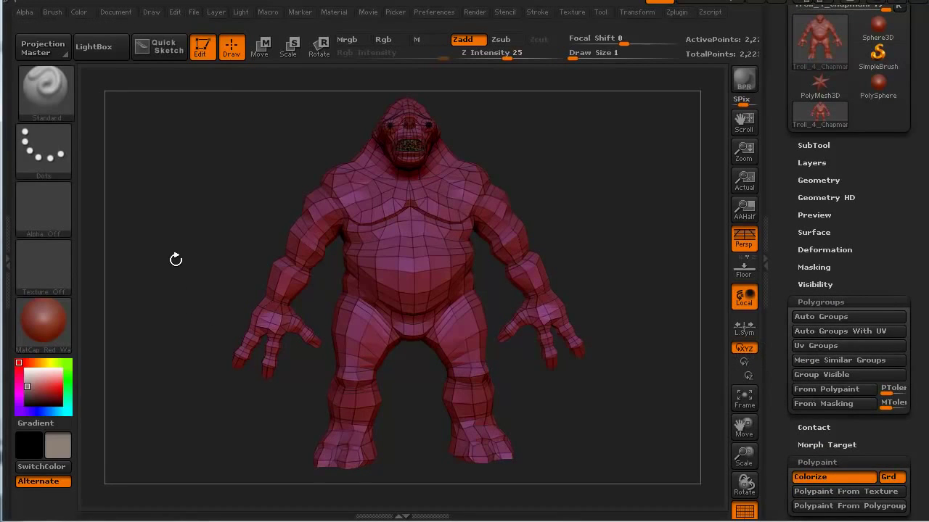
Step: Examine the polygroups on the troll's head, eyes and mouth up close
mouse_move(175, 259)
left_mouse_down()
mouse_move(287, 243)
mouse_move(188, 258)
left_mouse_up()
left_click_drag(220, 208, 230, 311, "alt")
left_click_drag(220, 259, 174, 237, "alt")
left_click_drag(199, 192, 183, 186)
mouse_move(135, 222)
left_mouse_down()
mouse_move(145, 222)
mouse_move(155, 176)
mouse_move(154, 255)
mouse_move(122, 227)
left_mouse_up()
left_click_drag(120, 396, 134, 521, "alt")
left_click_drag(164, 195, 175, 216)
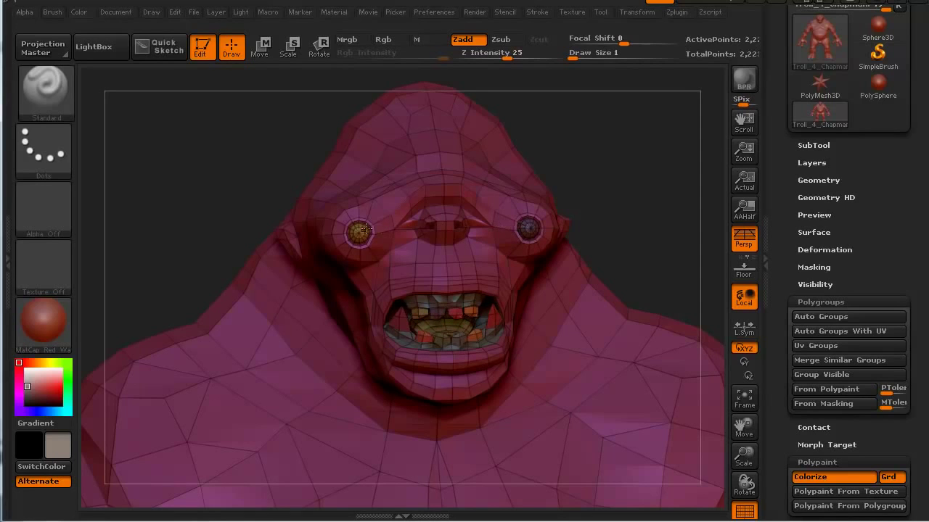
left_click_drag(211, 215, 182, 209)
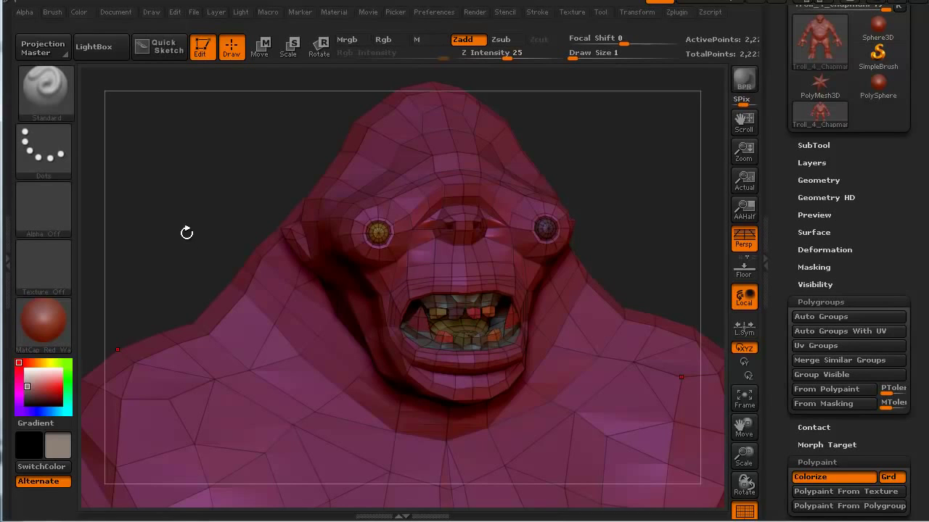
left_click_drag(193, 252, 169, 225, "alt")
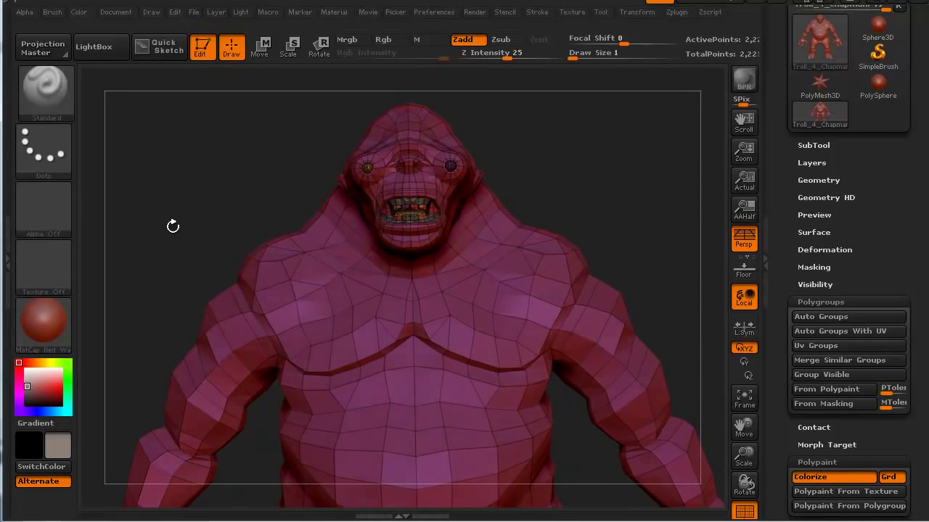
Step: Isolate the body polygroup and invert the visibility so only the eyes and inner mouth pieces are shown
key("ctrl+shift")
left_click(293, 270, "ctrl+shift")
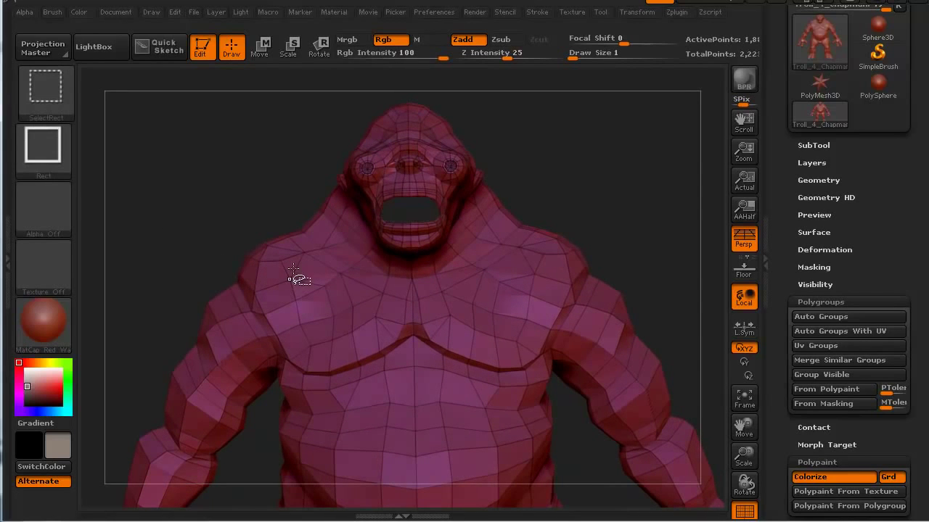
mouse_move(197, 235)
left_mouse_down()
mouse_move(191, 228)
mouse_move(213, 228)
mouse_move(149, 261)
mouse_move(179, 261)
mouse_move(182, 240)
left_mouse_up()
key("ctrl+shift")
left_click_drag(175, 188, 227, 373, "ctrl+shift")
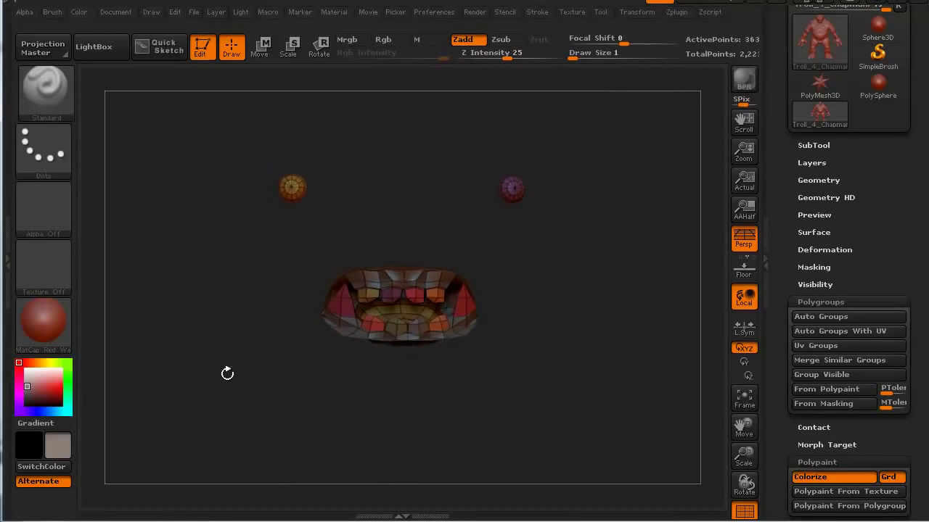
Step: Merge the visible eye and mouth pieces into one polygroup and unhide the whole troll
left_click(811, 373)
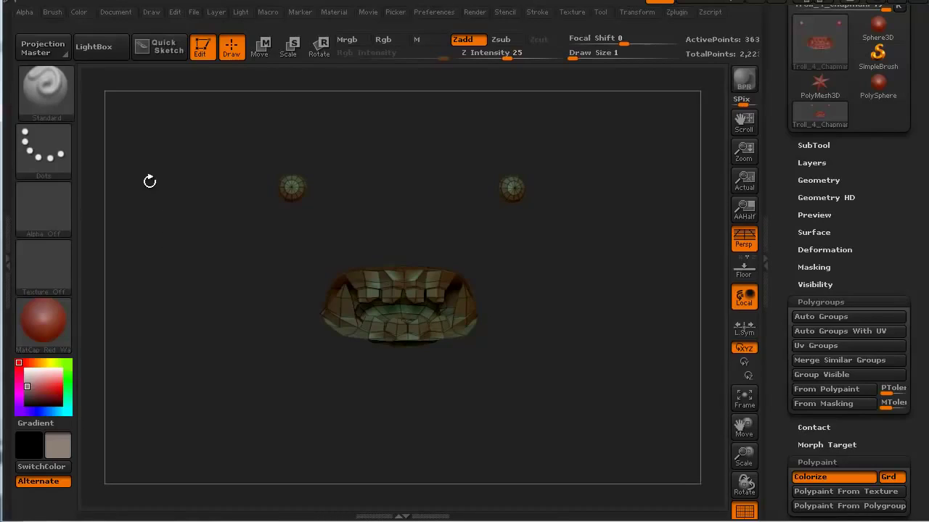
key("ctrl+shift")
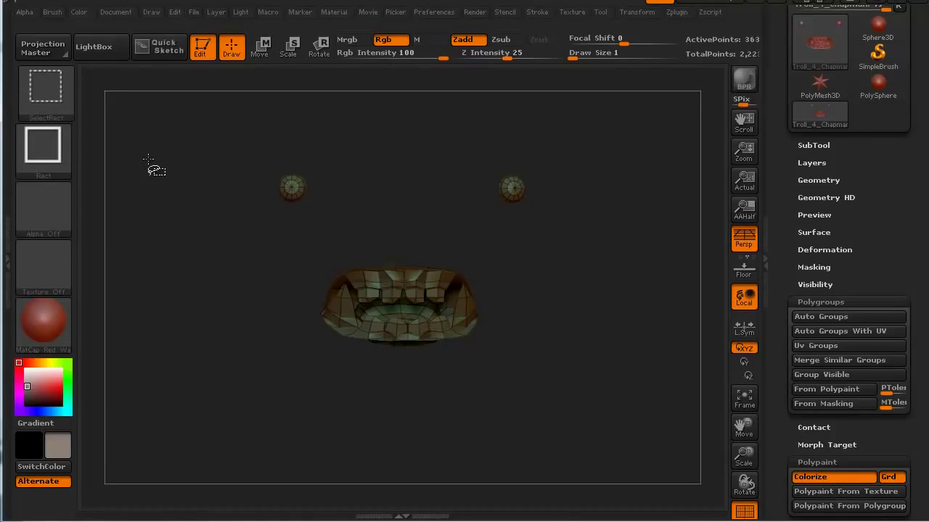
left_click(148, 159, "ctrl+shift")
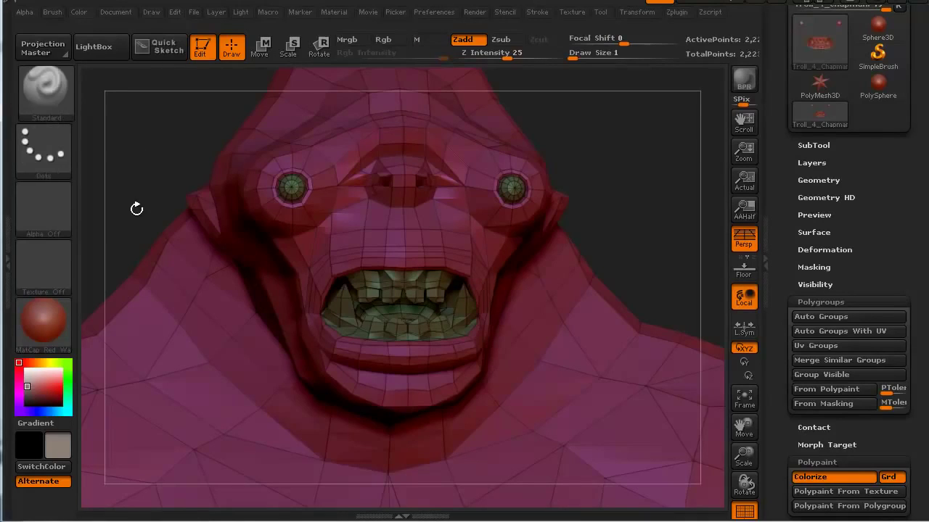
Step: Turn off perspective with the full troll framed from the front
left_click_drag(137, 209, 109, 139, "alt")
left_click_drag(131, 227, 297, 112, "alt")
left_click_drag(167, 198, 214, 220, "alt")
key("p")
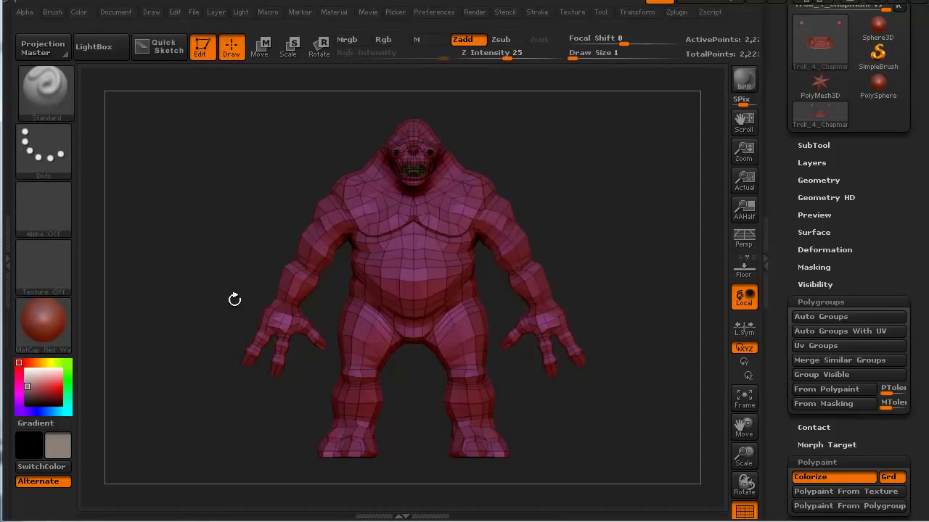
Step: Try isolating the troll's lower legs and feet with a rectangular selection
left_click_drag(171, 232, 105, 199, "alt")
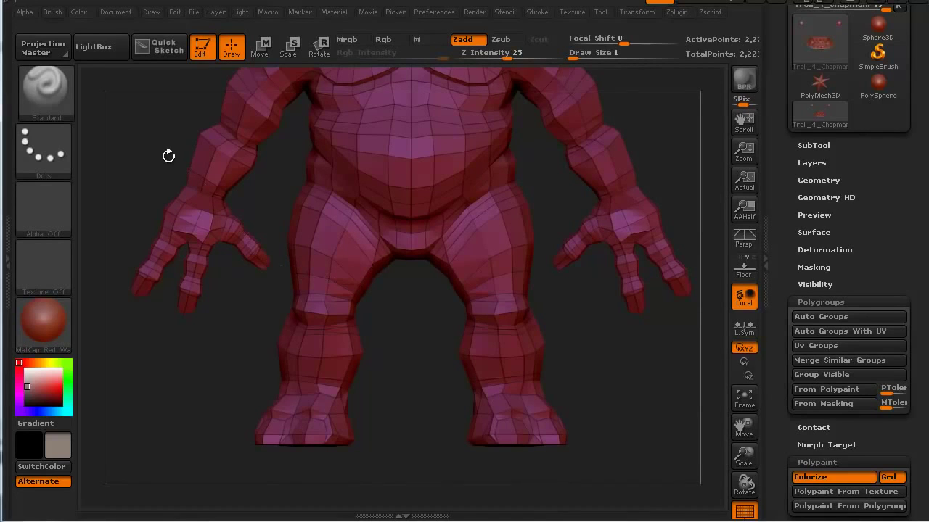
left_click_drag(167, 154, 253, 229, "alt")
left_click_drag(151, 189, 162, 242, "alt")
left_click_drag(156, 293, 161, 133, "alt")
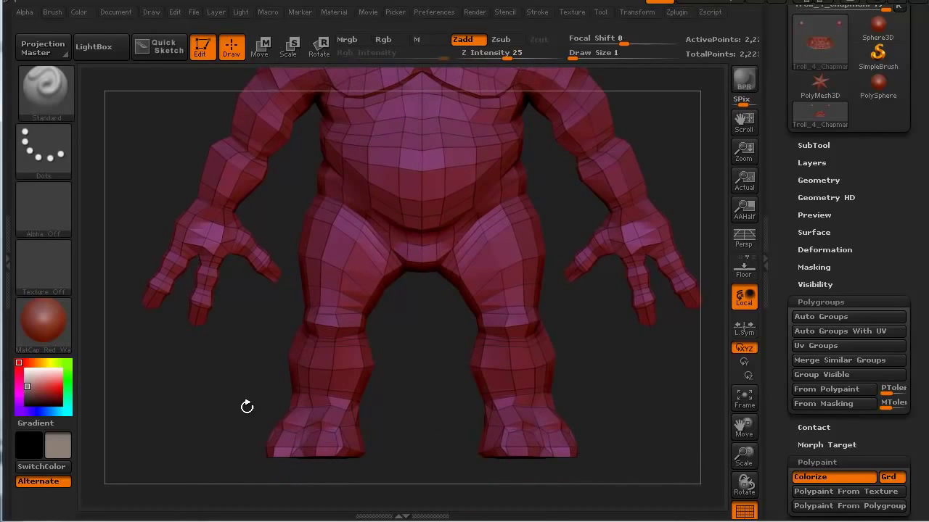
left_click_drag(228, 417, 215, 377, "alt")
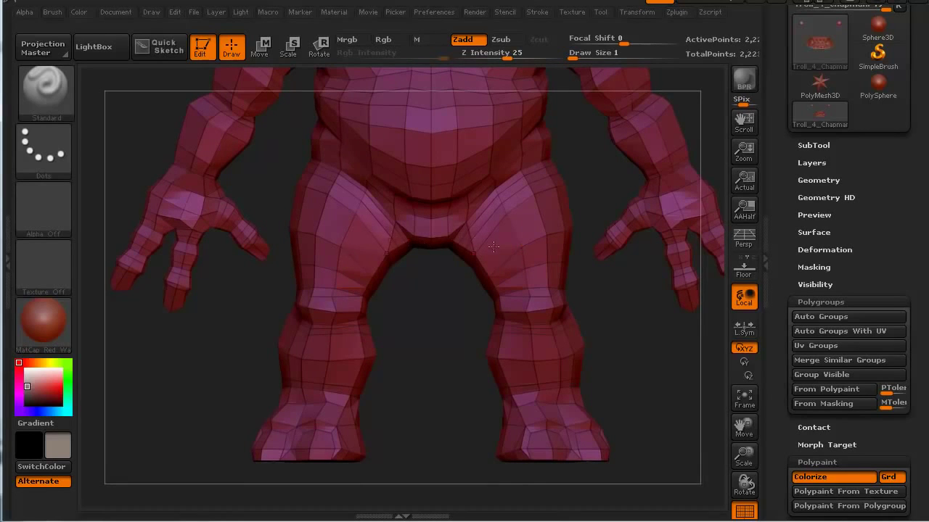
left_click_drag(222, 402, 170, 335, "alt")
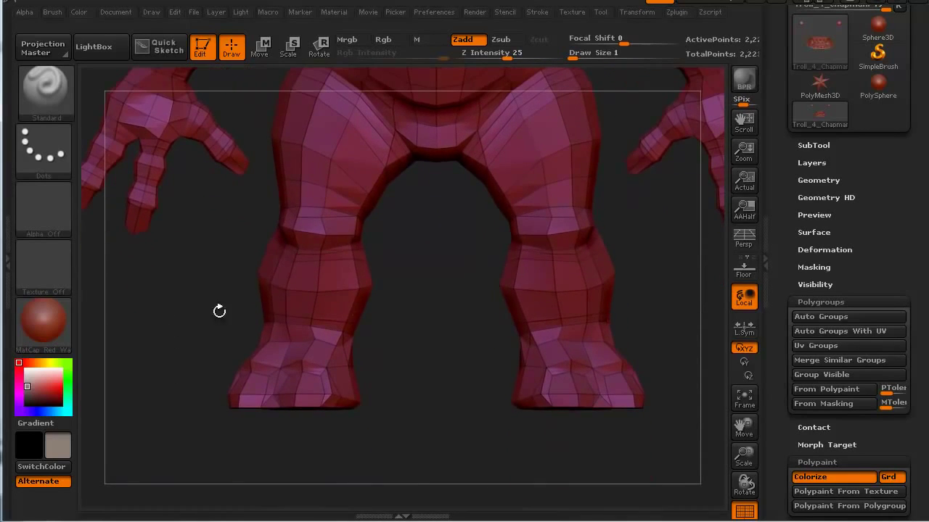
left_click_drag(197, 303, 178, 327)
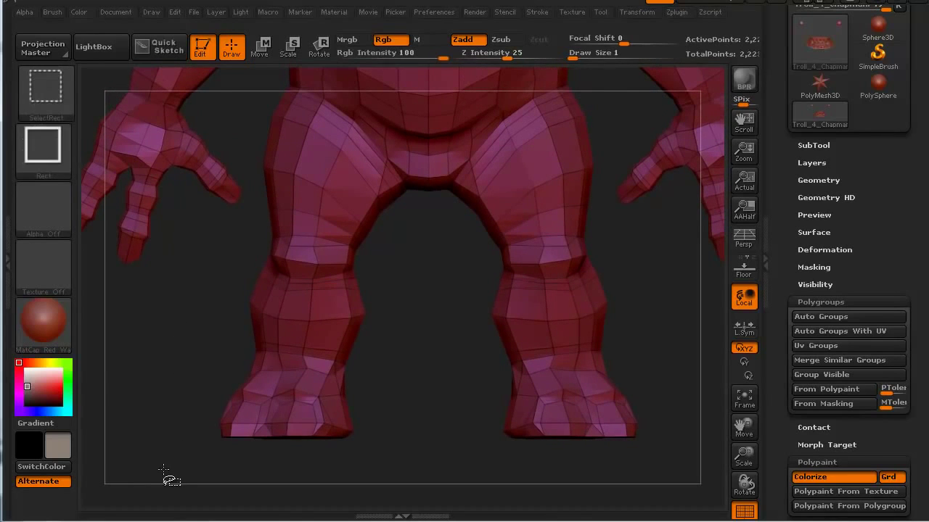
mouse_move(161, 463)
left_mouse_down("ctrl+shift")
mouse_move(234, 447)
mouse_move(350, 365)
mouse_move(393, 250)
mouse_move(394, 259)
left_mouse_up("ctrl+shift")
mouse_move(408, 395)
left_mouse_down()
mouse_move(452, 393)
mouse_move(414, 410)
mouse_move(408, 395)
mouse_move(458, 390)
mouse_move(468, 400)
mouse_move(393, 405)
mouse_move(421, 409)
mouse_move(404, 356)
mouse_move(421, 404)
left_mouse_up()
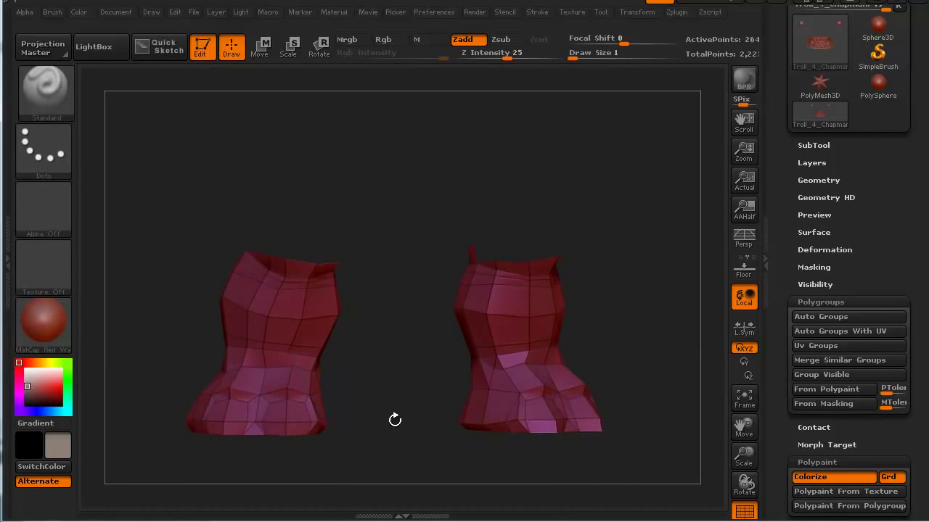
key("ctrl+shift")
left_click(393, 433, "ctrl+shift")
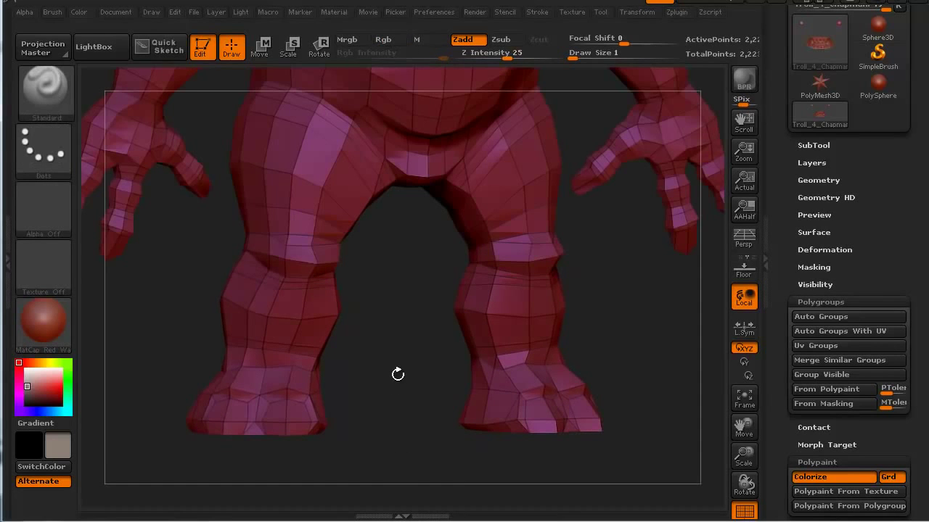
mouse_move(400, 375)
left_mouse_down("shift")
mouse_move(379, 369)
mouse_move(397, 371)
mouse_move(411, 399)
mouse_move(408, 329)
mouse_move(405, 467)
mouse_move(407, 433)
left_mouse_up("shift")
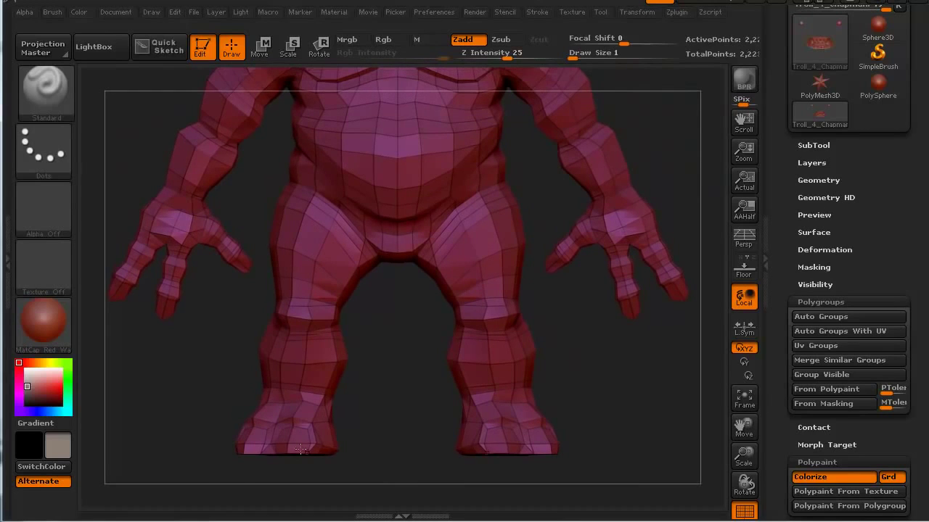
Step: Isolate both lower legs and feet with a rectangular selection, and grow the visibility repeatedly until the thighs meet at the crotch
mouse_move(219, 470)
left_mouse_down("ctrl+shift")
mouse_move(269, 447)
mouse_move(377, 328)
mouse_move(380, 290)
left_mouse_up("ctrl+shift")
left_click_drag(400, 429, 390, 315, "alt")
left_click(807, 282)
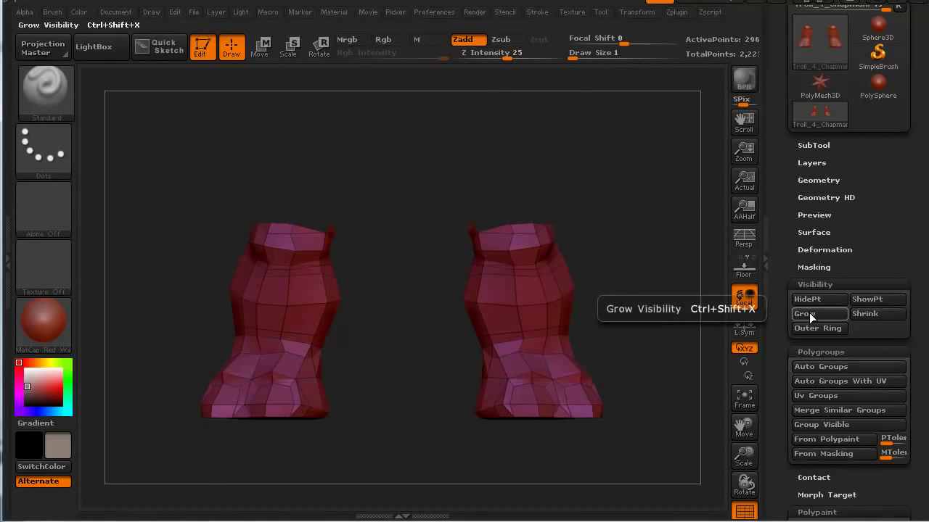
left_click(808, 312)
left_click(809, 312)
left_click(809, 312)
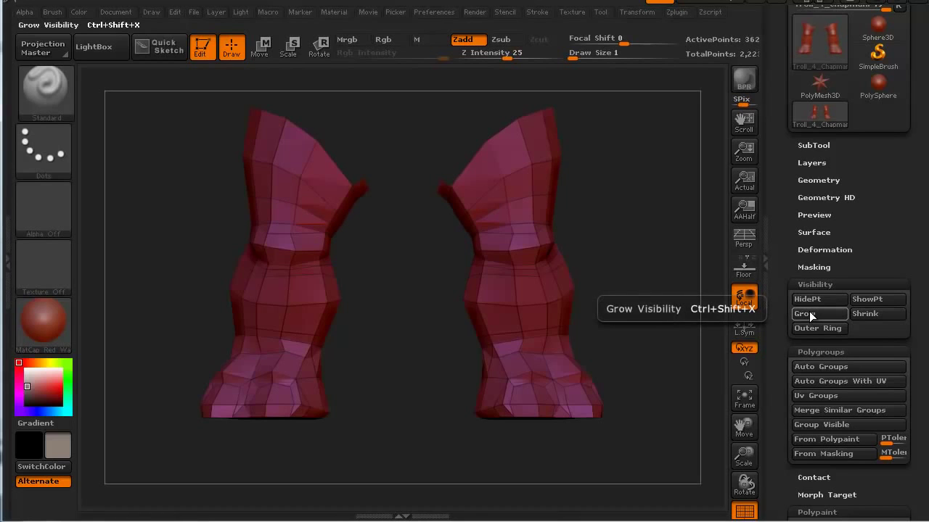
left_click(809, 312)
left_click(809, 312)
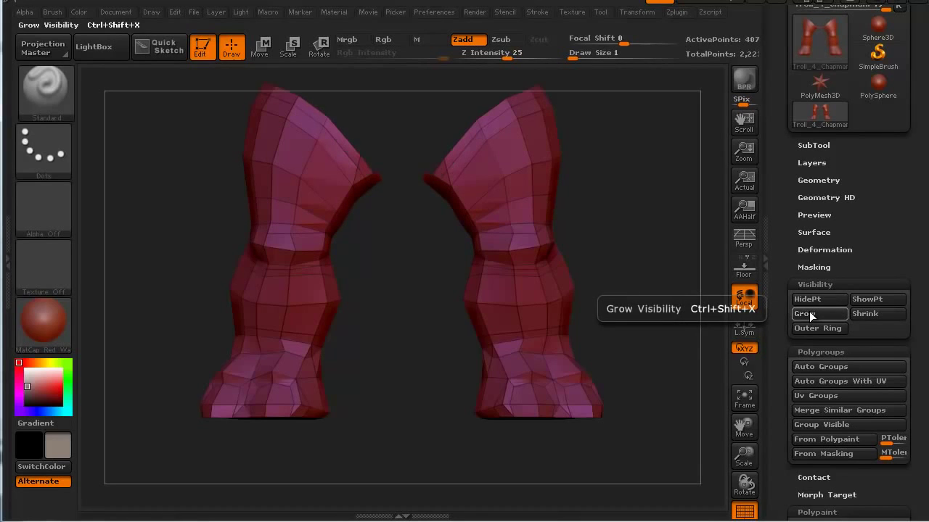
left_click_drag(396, 312, 428, 306, "alt")
left_click(812, 315)
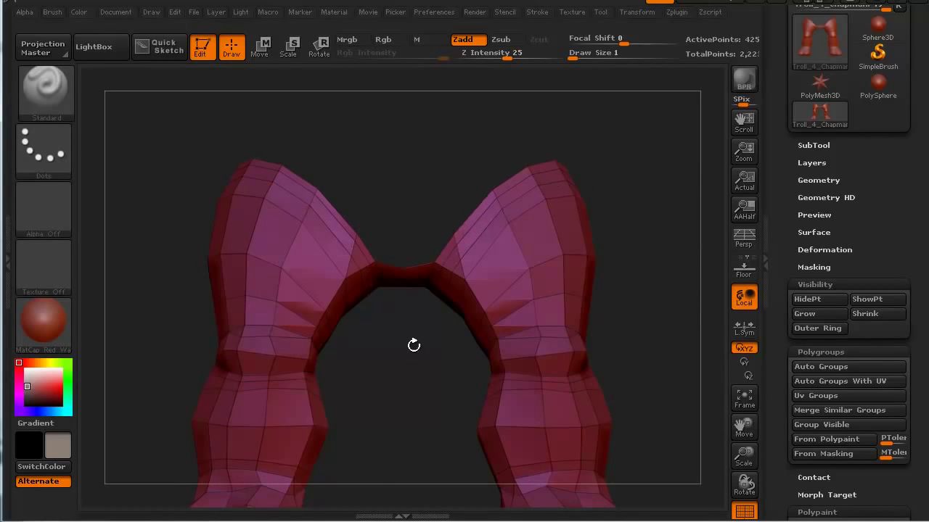
Step: Hide the stray polygons connecting the two thighs at the crotch so only the separate legs are shown
left_click_drag(410, 351, 399, 385)
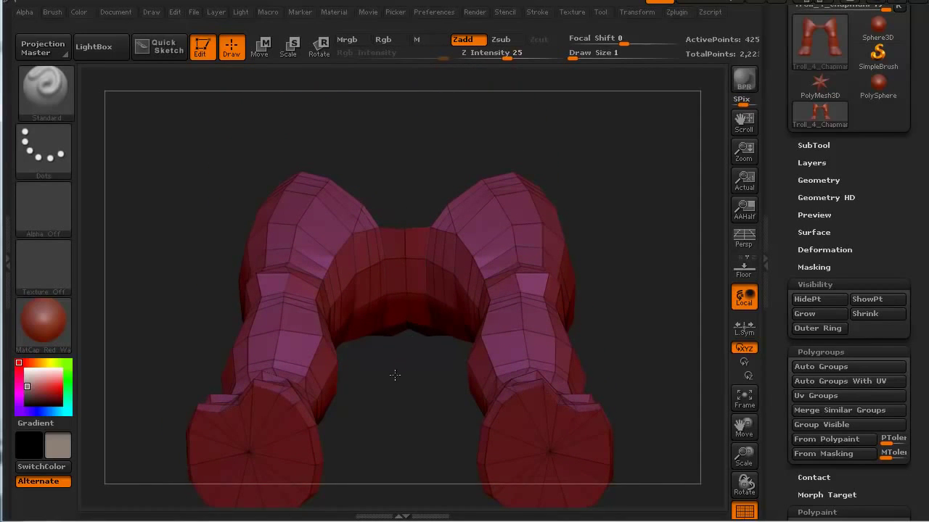
left_click_drag(394, 374, 396, 226)
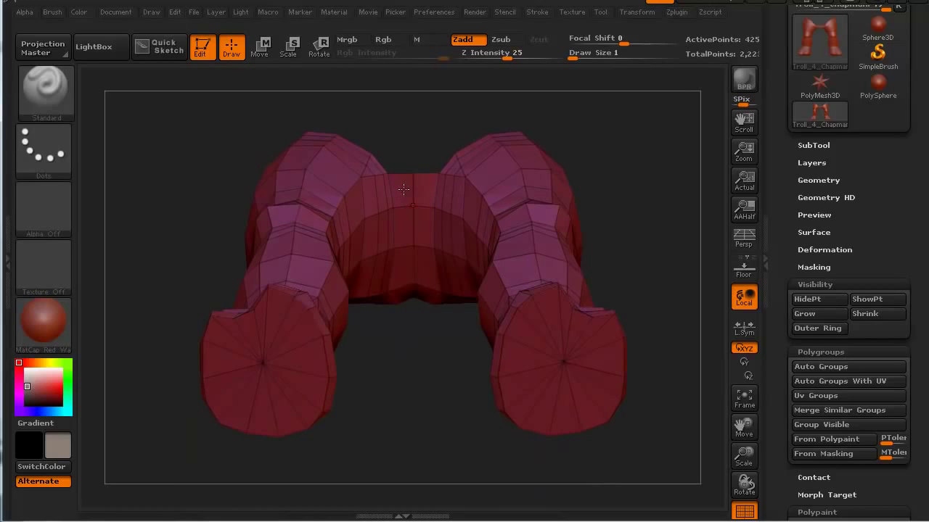
mouse_move(401, 160)
left_mouse_down("ctrl+alt+shift")
mouse_move(431, 333)
mouse_move(425, 395)
mouse_move(424, 356)
mouse_move(404, 390)
mouse_move(407, 325)
mouse_move(390, 433)
mouse_move(388, 416)
mouse_move(360, 411)
mouse_move(315, 446)
left_mouse_up("ctrl+alt+shift")
key("ctrl+shift")
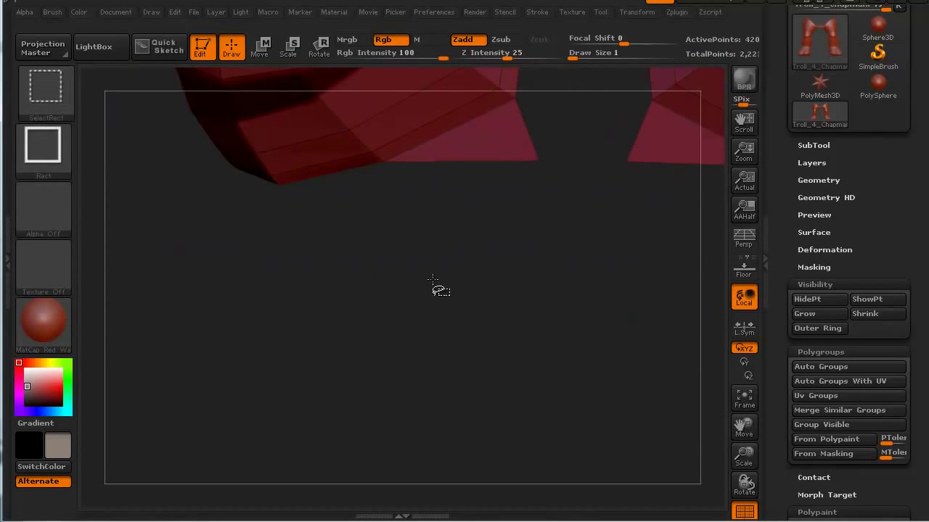
left_click_drag(466, 216, 560, 141, "ctrl+shift")
left_click_drag(428, 261, 143, 382)
left_click_drag(115, 290, 319, 115)
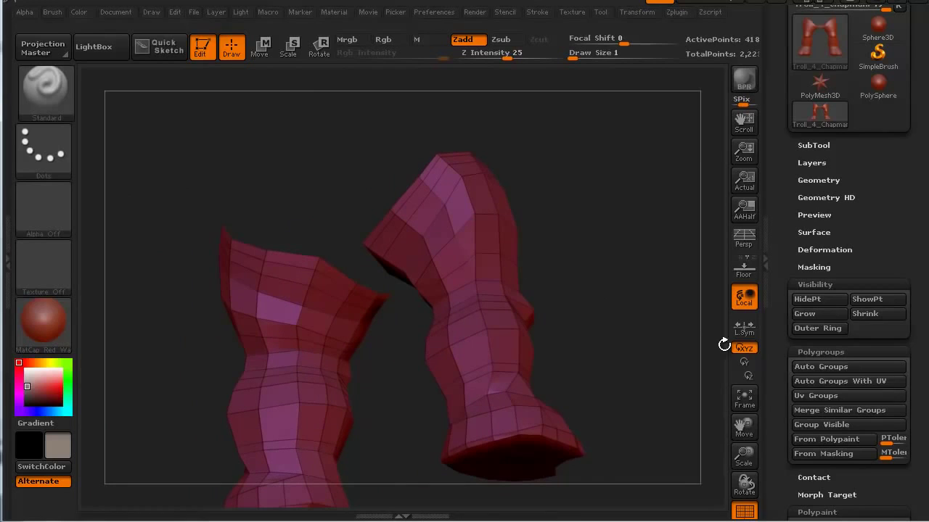
Step: Assign both isolated legs to their own polygroup, and show the whole troll from the front
left_click(809, 423)
key("ctrl+shift")
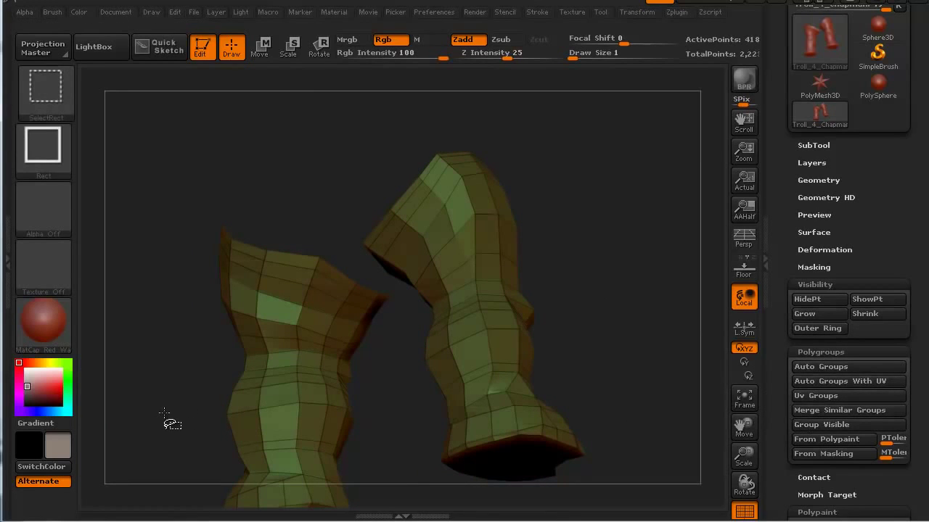
left_click(161, 412, "ctrl+shift")
left_click_drag(387, 392, 224, 410)
mouse_move(291, 404)
left_mouse_down("alt")
mouse_move(327, 348)
mouse_move(184, 460)
mouse_move(189, 408)
mouse_move(198, 445)
mouse_move(186, 423)
mouse_move(197, 396)
mouse_move(203, 429)
mouse_move(193, 427)
left_mouse_up("alt")
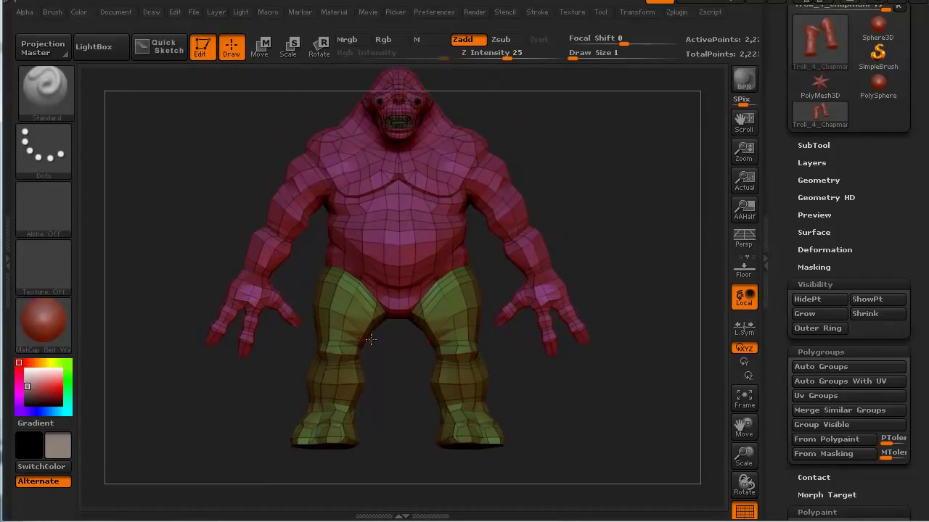
Step: Isolate the legs polygroup, and narrow it to only the troll's right leg with a rectangular selection
key("ctrl+shift")
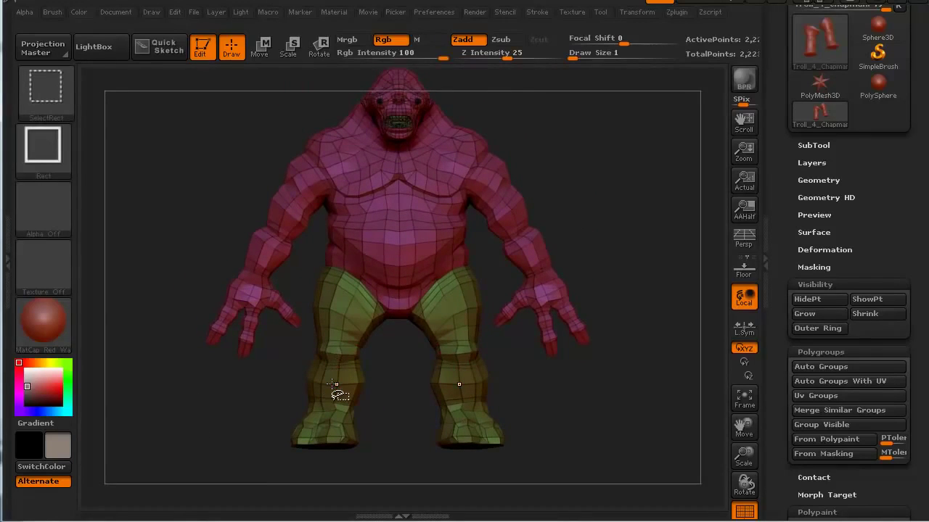
left_click(331, 384, "ctrl+shift")
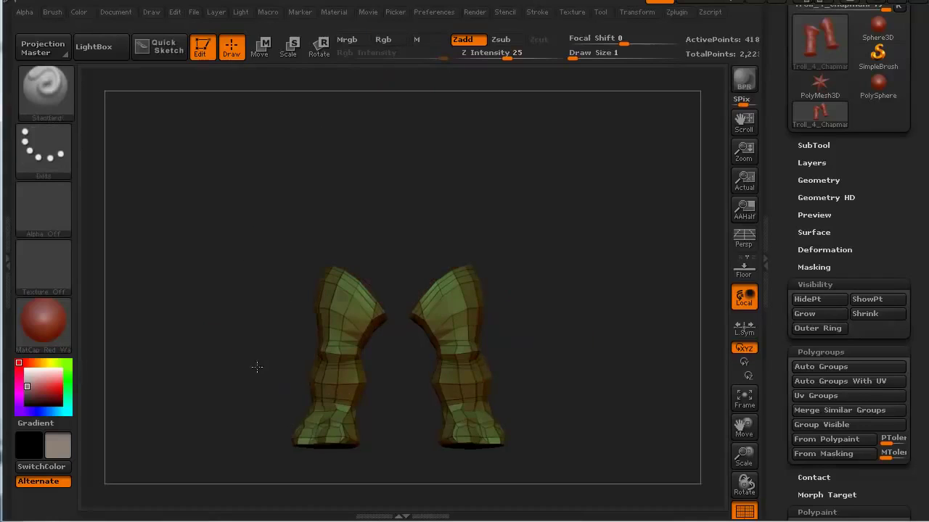
mouse_move(266, 373)
left_mouse_down()
mouse_move(252, 370)
mouse_move(259, 366)
left_mouse_up()
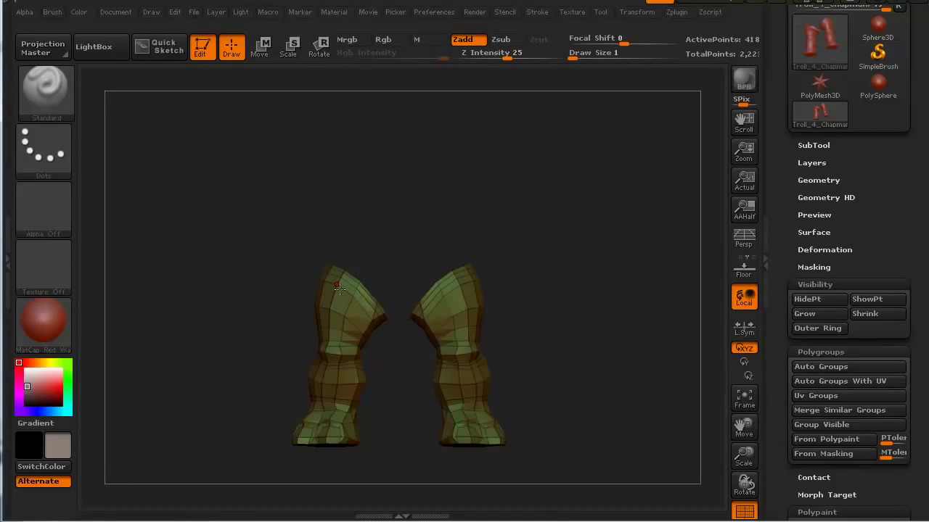
key("ctrl+shift")
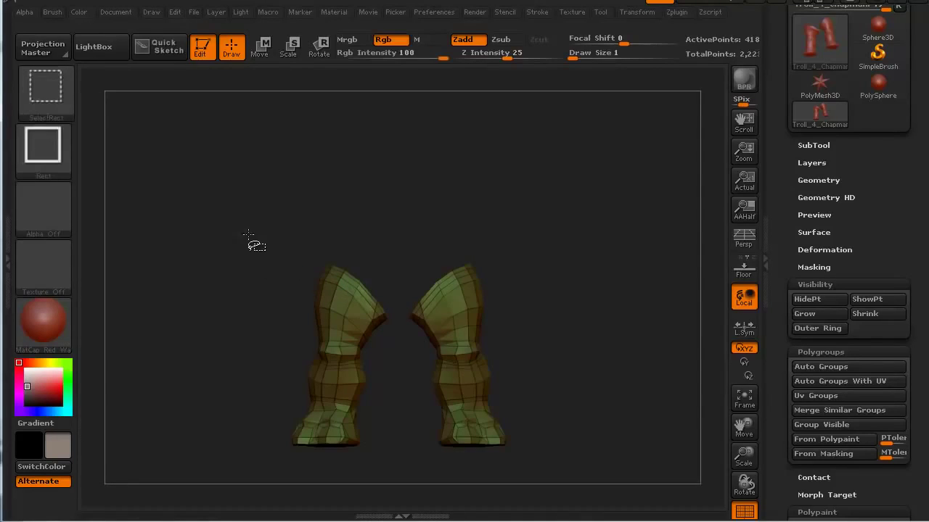
left_click_drag(248, 232, 403, 459, "ctrl+shift")
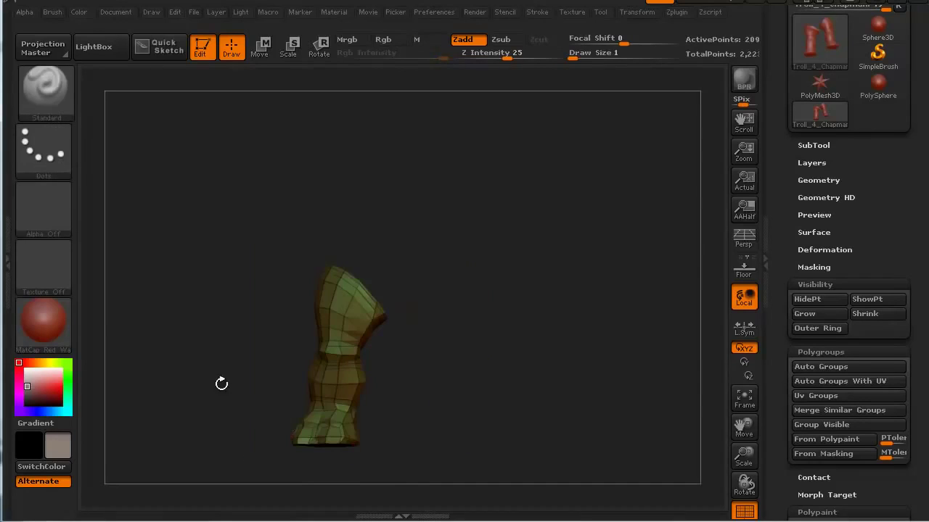
Step: Assign the isolated right leg to its own polygroup, and show the whole troll again
left_click(805, 428)
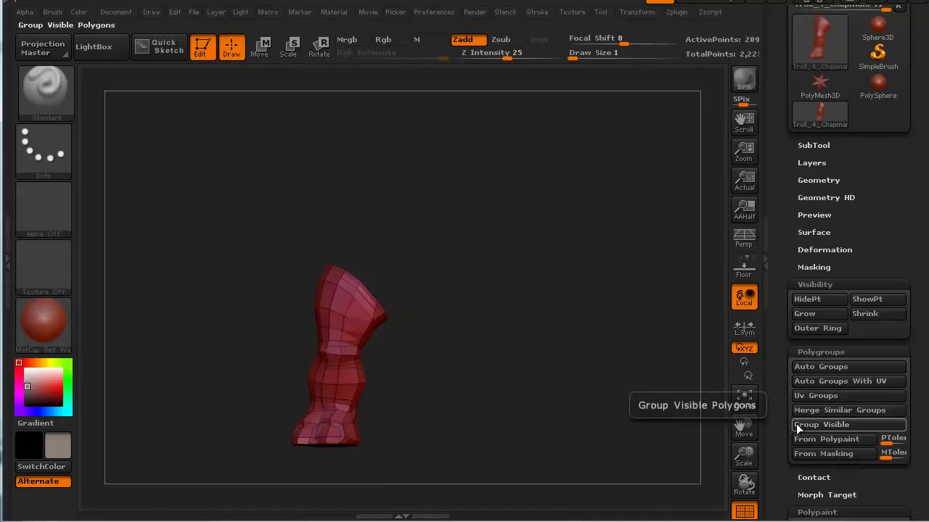
key("ctrl+shift")
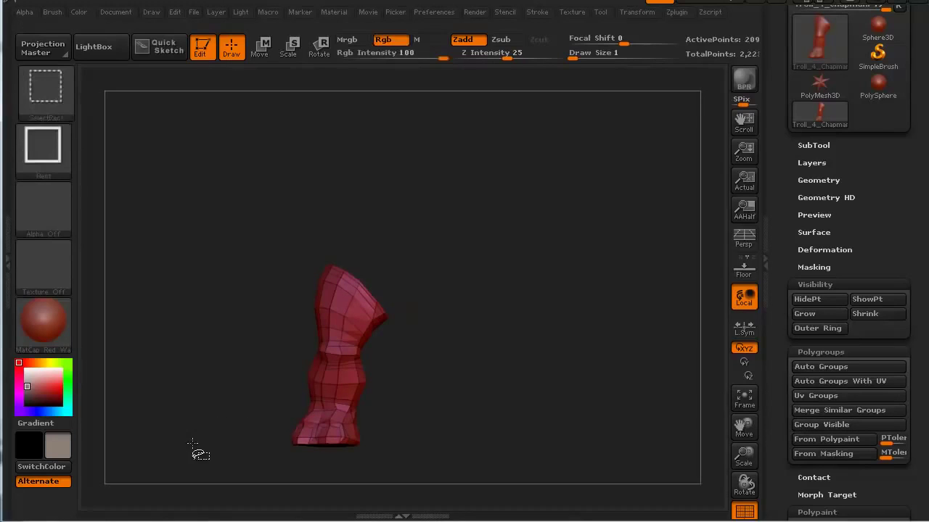
left_click(192, 443, "ctrl+shift")
mouse_move(155, 303)
left_mouse_down("alt")
mouse_move(158, 326)
mouse_move(183, 312)
mouse_move(285, 368)
left_mouse_up("alt")
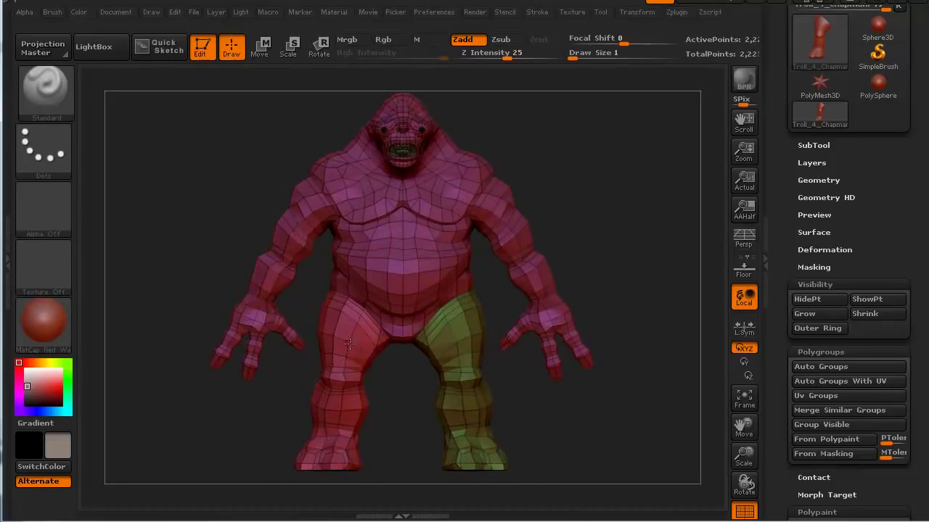
Step: Check the separate leg polygroups by isolating the green left leg, and restore the full troll
left_click(443, 352, "ctrl+shift")
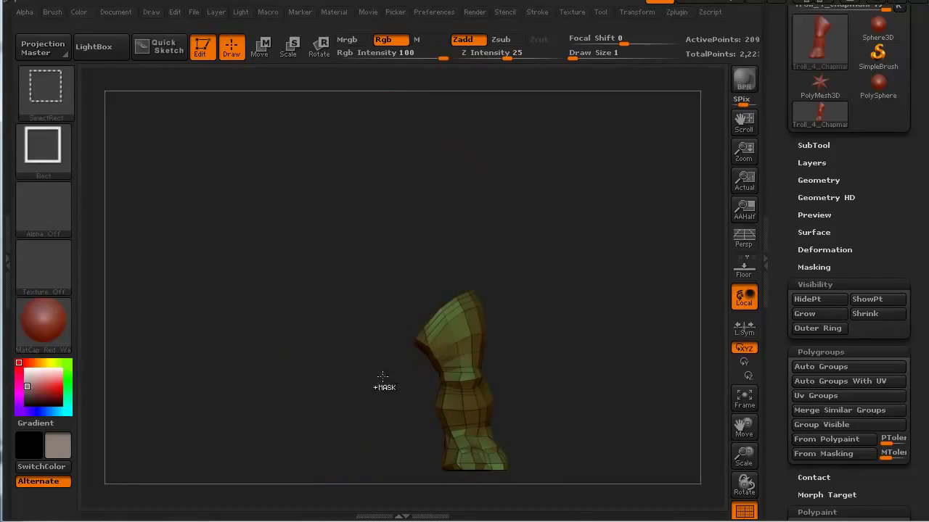
key("ctrl+shift")
left_click_drag(387, 427, 394, 437, "ctrl+shift")
left_click(330, 411, "ctrl+shift")
left_click_drag(175, 437, 199, 448, "ctrl+shift")
left_click(324, 392, "ctrl+alt+shift")
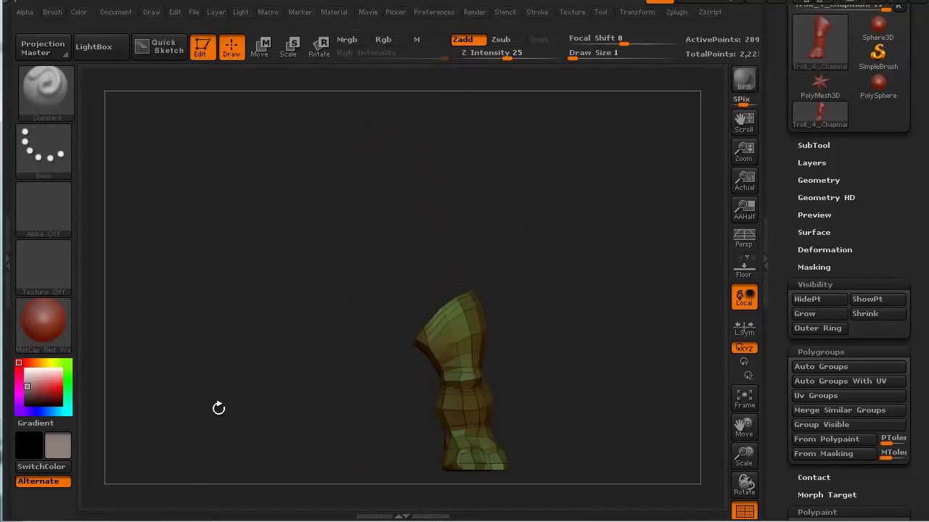
left_click_drag(218, 408, 214, 435)
left_click(210, 436, "ctrl+shift")
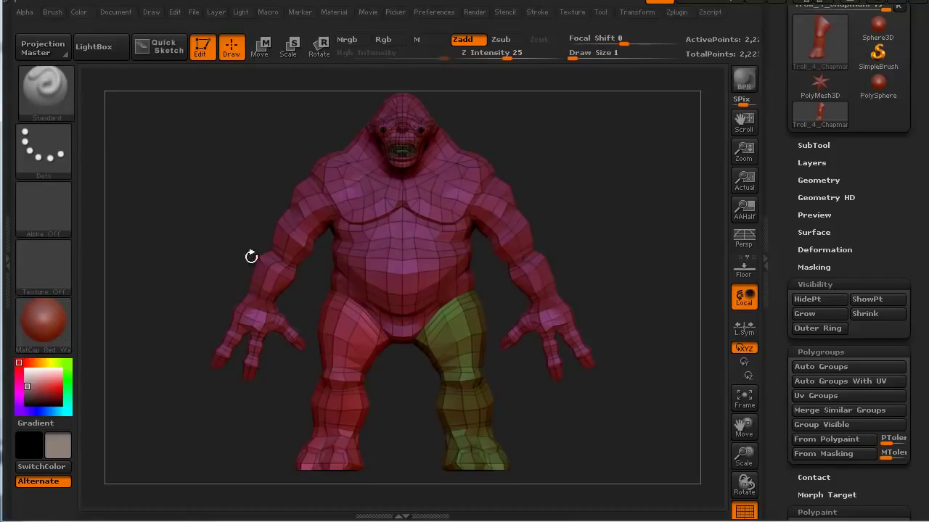
Step: Isolate the main body polygroup so the eyes, teeth and legs are hidden
left_click_drag(239, 249, 194, 225)
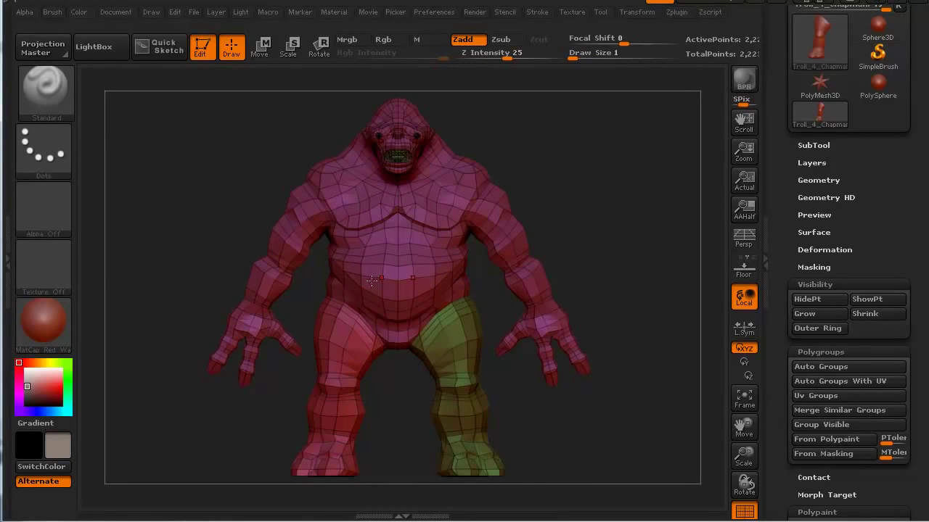
left_click_drag(243, 189, 217, 255)
left_click_drag(189, 199, 175, 297, "alt")
left_click_drag(242, 202, 232, 207)
key("ctrl+shift")
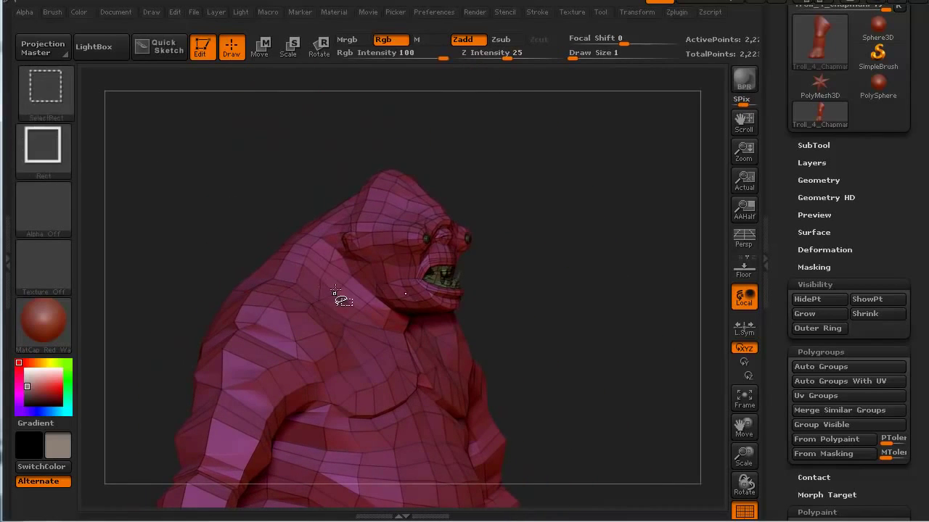
mouse_move(225, 209)
left_mouse_down()
mouse_move(176, 209)
mouse_move(207, 201)
mouse_move(245, 210)
mouse_move(227, 190)
left_mouse_up()
key("space")
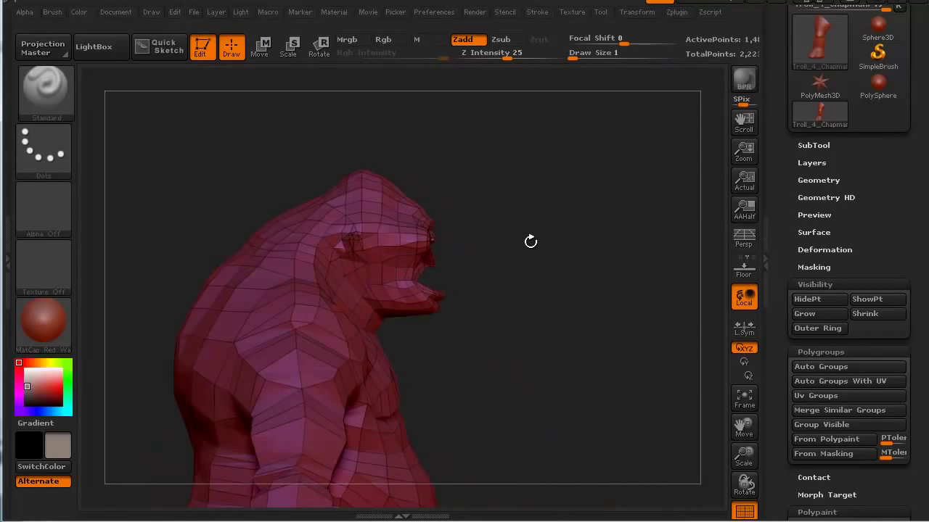
Step: Isolate the troll's head with a rectangular selection from the side, and grow the visibility to include the neck edge
left_click_drag(529, 242, 526, 374, "alt")
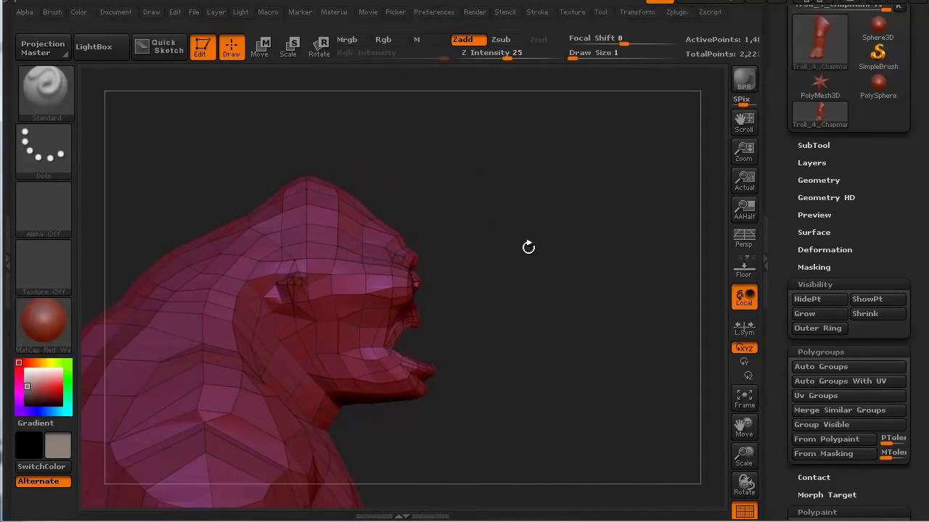
mouse_move(512, 136)
left_mouse_down("ctrl+shift")
mouse_move(470, 249)
mouse_move(393, 365)
mouse_move(332, 369)
mouse_move(276, 405)
mouse_move(242, 413)
mouse_move(180, 415)
left_mouse_up("ctrl+shift")
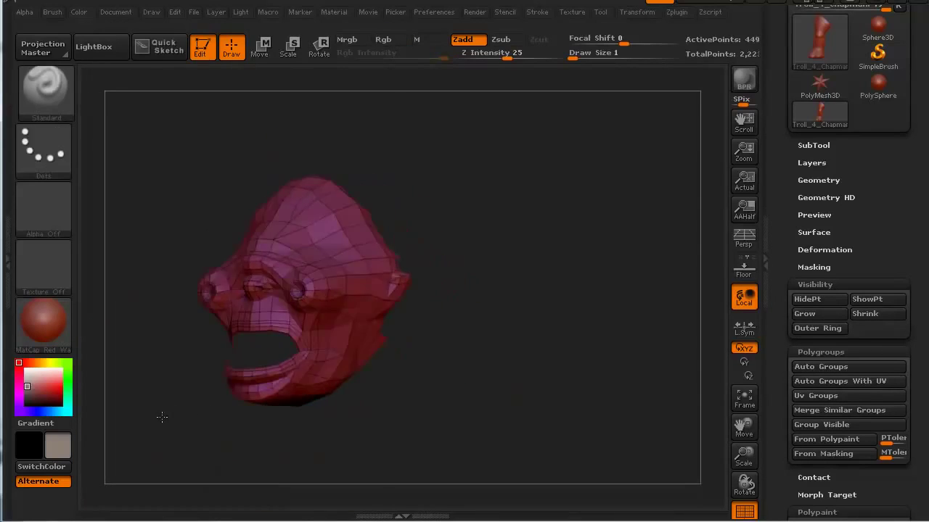
left_click_drag(162, 417, 230, 409)
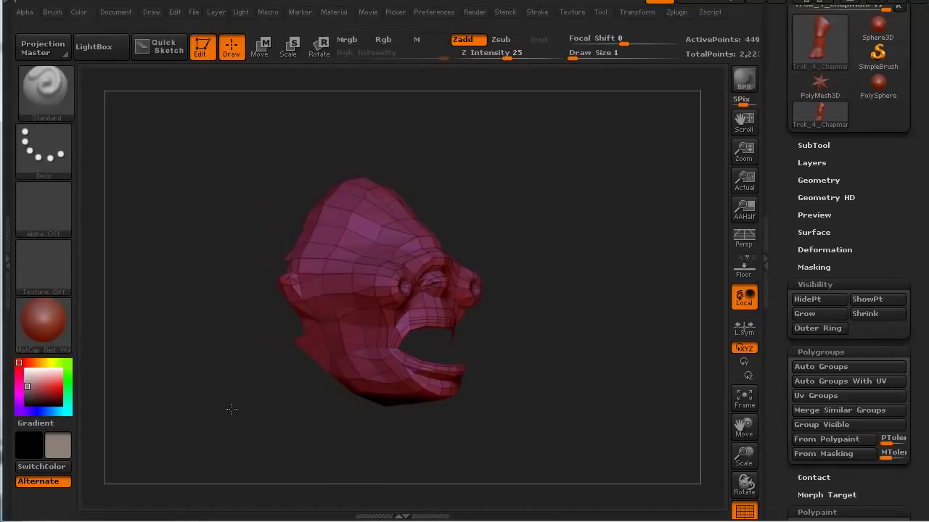
left_click(814, 313)
left_click(814, 313)
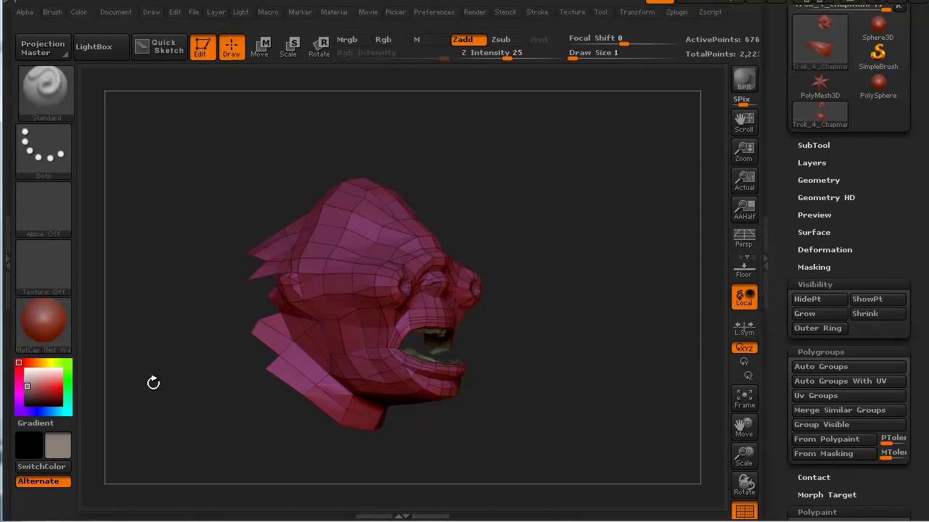
Step: Hide the stray neck and shoulder polygons around the back and underside of the head
left_click_drag(152, 383, 214, 360)
left_click_drag(241, 327, 309, 239, "ctrl+alt+shift")
left_click_drag(330, 368, 405, 349, "ctrl+alt+shift")
mouse_move(350, 418)
left_mouse_down()
mouse_move(320, 353)
mouse_move(348, 349)
mouse_move(347, 376)
mouse_move(297, 410)
mouse_move(219, 261)
mouse_move(508, 400)
mouse_move(554, 437)
left_mouse_up()
mouse_move(308, 221)
left_mouse_down("alt")
mouse_move(263, 363)
mouse_move(312, 373)
mouse_move(253, 356)
mouse_move(351, 462)
mouse_move(278, 404)
mouse_move(228, 406)
left_mouse_up("alt")
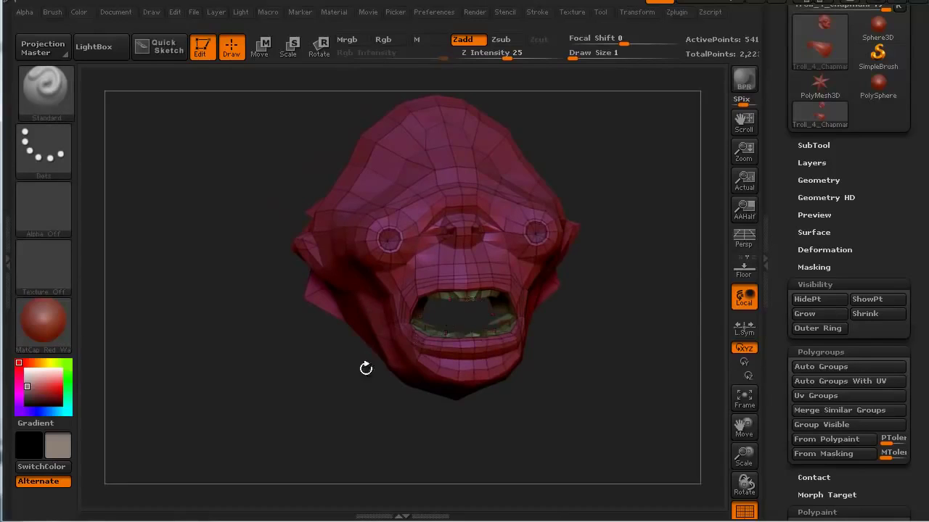
Step: Isolate the mouth interior polygroup, and invert the visibility so only the head skin is shown
mouse_move(329, 381)
left_mouse_down()
mouse_move(274, 437)
mouse_move(463, 380)
mouse_move(295, 404)
mouse_move(360, 288)
left_mouse_up()
left_click(368, 287, "ctrl+shift")
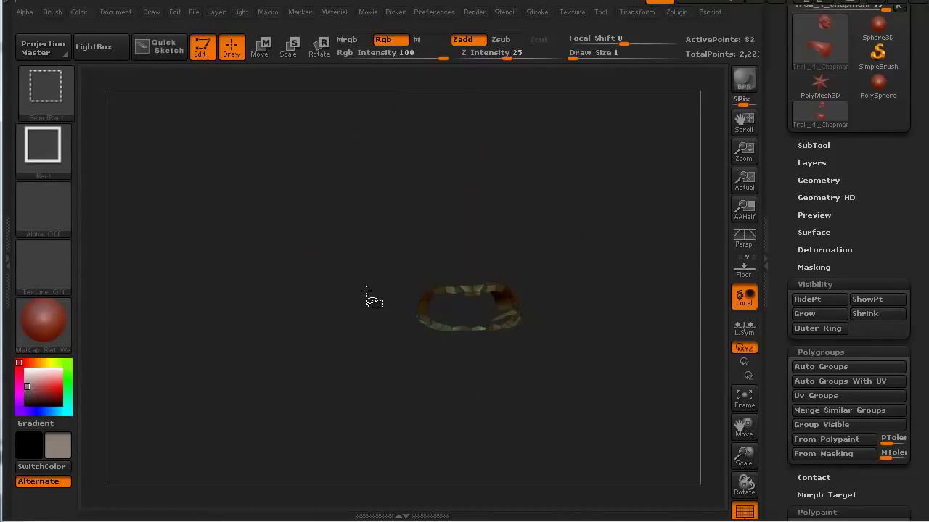
left_click(308, 299, "ctrl+shift")
left_click(433, 324, "ctrl+alt+shift")
left_click_drag(277, 370, 254, 436)
Step: Hide the remaining stray polygons behind the head and ears so only the clean head is shown
key("ctrl+shift")
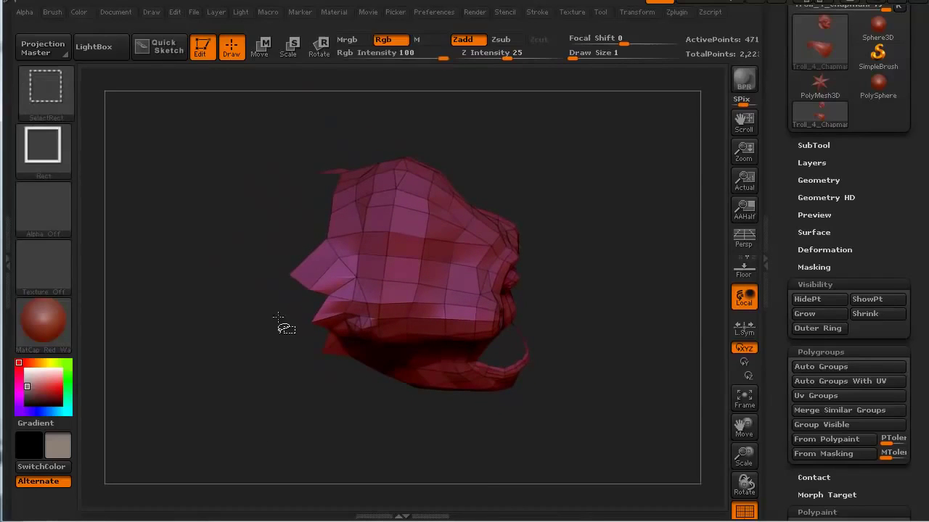
left_click_drag(263, 341, 331, 216, "ctrl+shift")
left_click_drag(351, 253, 351, 252, "ctrl+alt+shift")
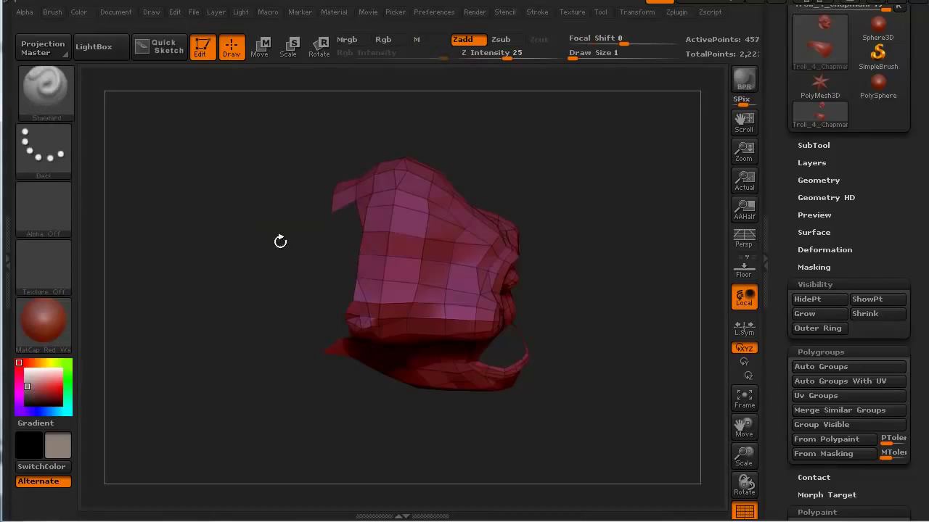
left_click_drag(280, 243, 350, 236)
mouse_move(326, 269)
left_mouse_down()
mouse_move(259, 290)
mouse_move(261, 242)
mouse_move(291, 325)
mouse_move(325, 309)
mouse_move(278, 388)
mouse_move(202, 395)
mouse_move(264, 402)
left_mouse_up()
key("ctrl+shift")
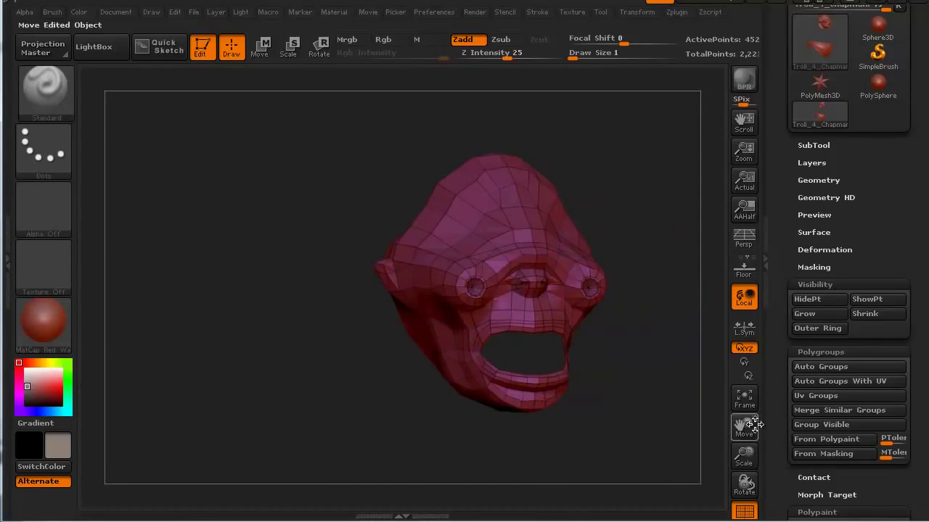
Step: Assign the isolated head to its own polygroup, regrouping it to get a color distinct from the body
left_click(805, 427)
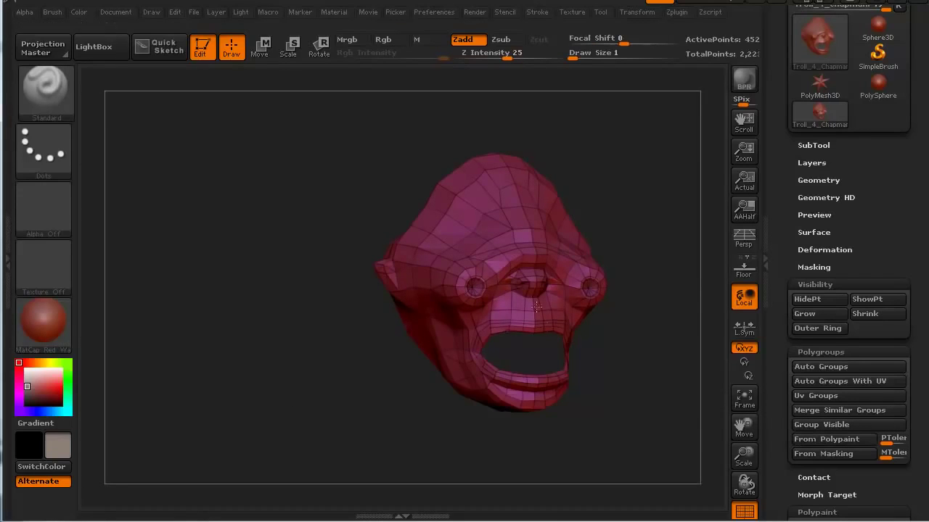
mouse_move(245, 401)
left_mouse_down()
mouse_move(312, 388)
mouse_move(400, 313)
mouse_move(228, 394)
mouse_move(237, 399)
left_mouse_up()
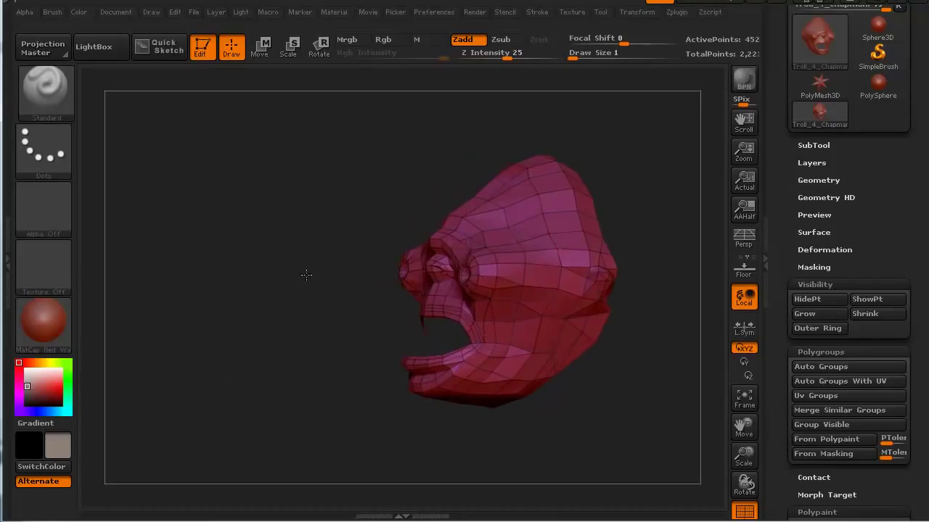
left_click_drag(306, 274, 320, 281)
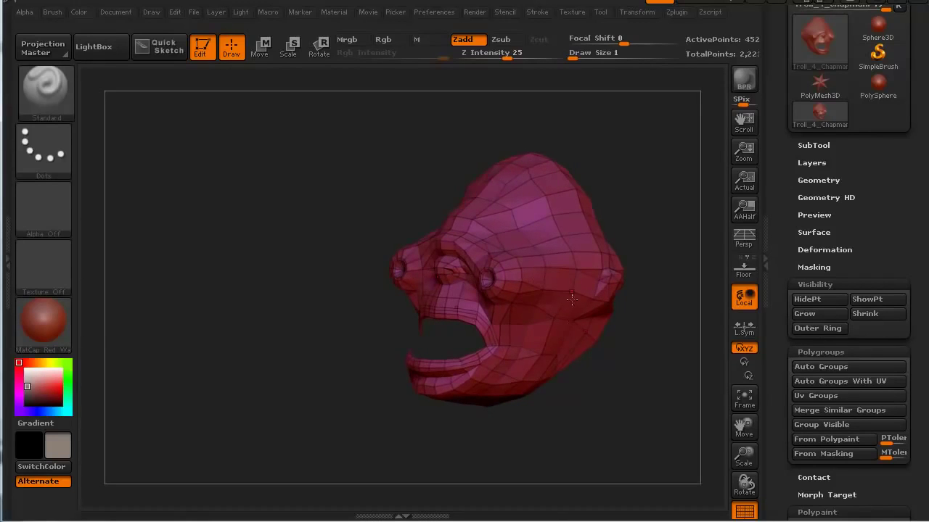
left_click(812, 422)
left_click_drag(385, 438, 326, 439)
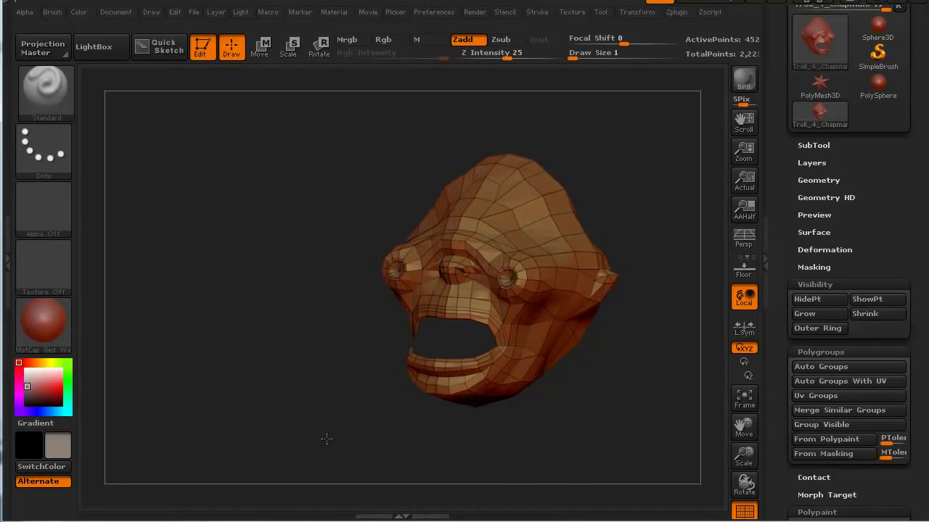
Step: Show the whole troll, and isolate the torso and arms polygroup viewed from the front
key("ctrl+shift")
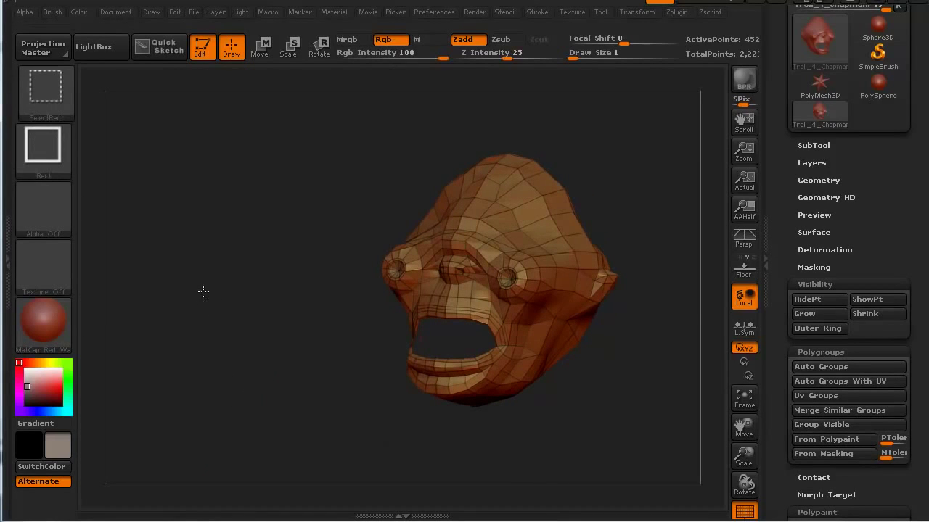
left_click(203, 291, "ctrl+shift")
left_click_drag(227, 329, 163, 244, "alt")
mouse_move(221, 401)
left_mouse_down("alt")
mouse_move(223, 256)
mouse_move(172, 261)
mouse_move(224, 262)
left_mouse_up("alt")
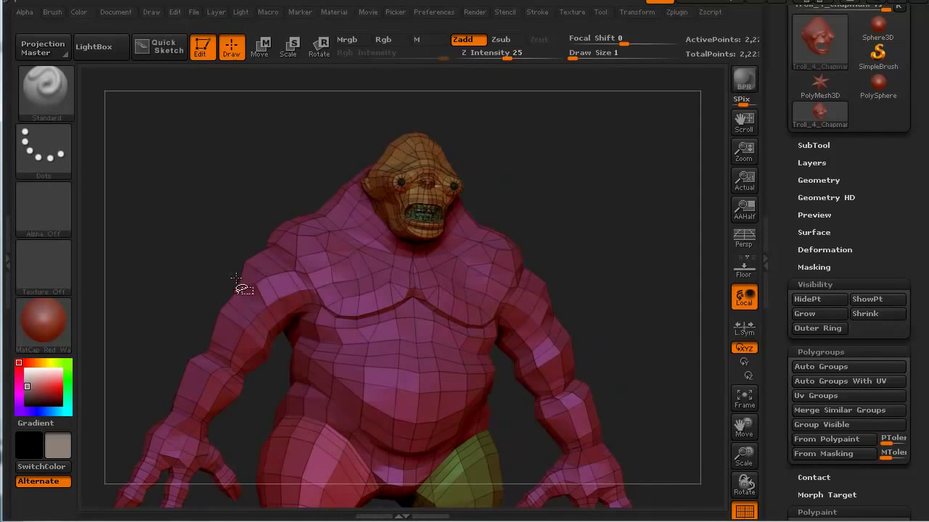
key("ctrl+shift")
left_click(252, 287, "ctrl+shift")
mouse_move(161, 276)
left_mouse_down()
mouse_move(216, 217)
mouse_move(199, 232)
mouse_move(210, 275)
mouse_move(193, 251)
left_mouse_up()
Step: Isolate both lower arms and hands from the torso, and grow the visible area up toward the shoulders
key("ctrl+shift")
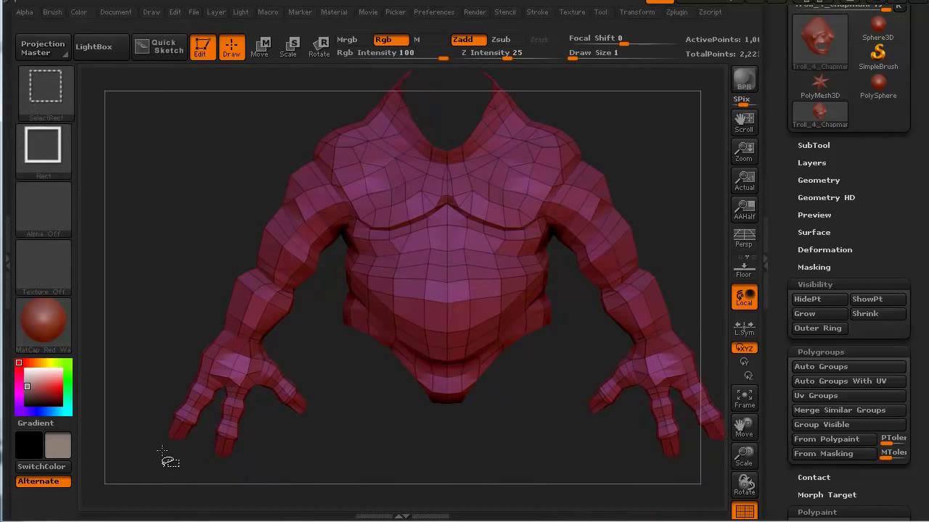
left_click_drag(179, 462, 325, 198, "ctrl+shift")
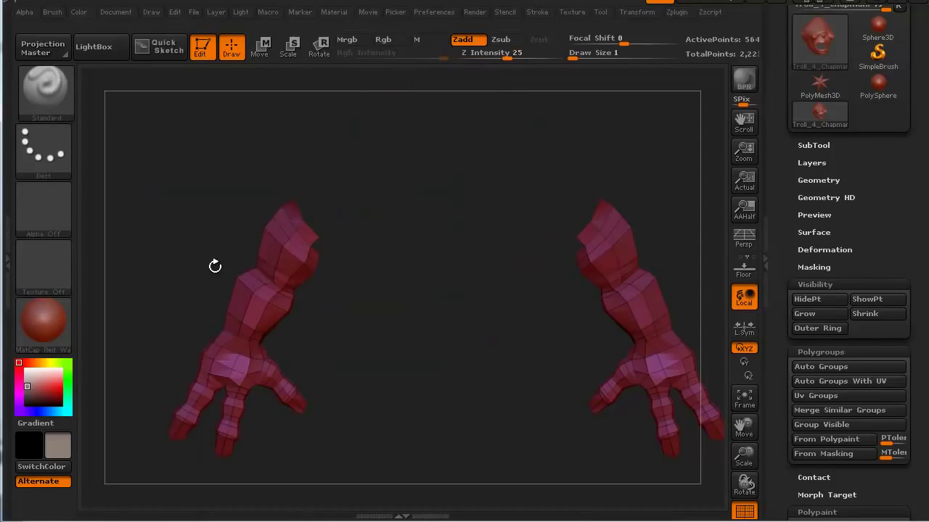
left_click_drag(382, 342, 406, 331)
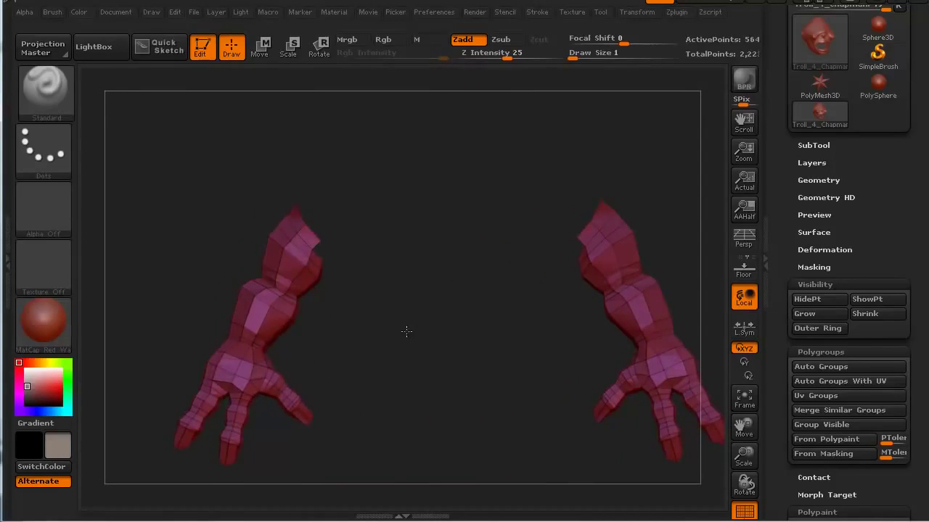
left_click(806, 314)
left_click_drag(312, 378, 324, 375)
Step: Grow the visible arm area farther up the shoulders, hiding the stray belly polygons between the arms
key("ctrl+shift")
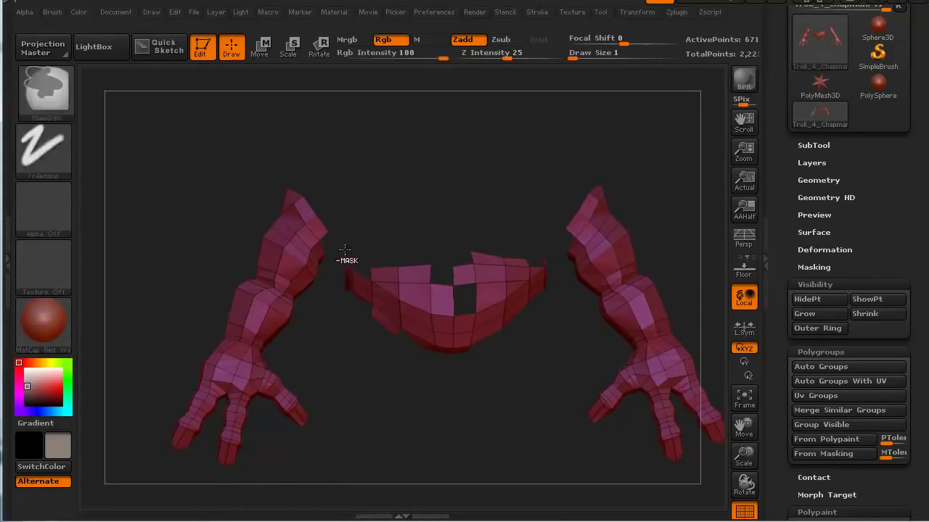
left_click_drag(338, 239, 559, 369, "ctrl+alt+shift")
left_click_drag(424, 401, 716, 377)
left_click(804, 313)
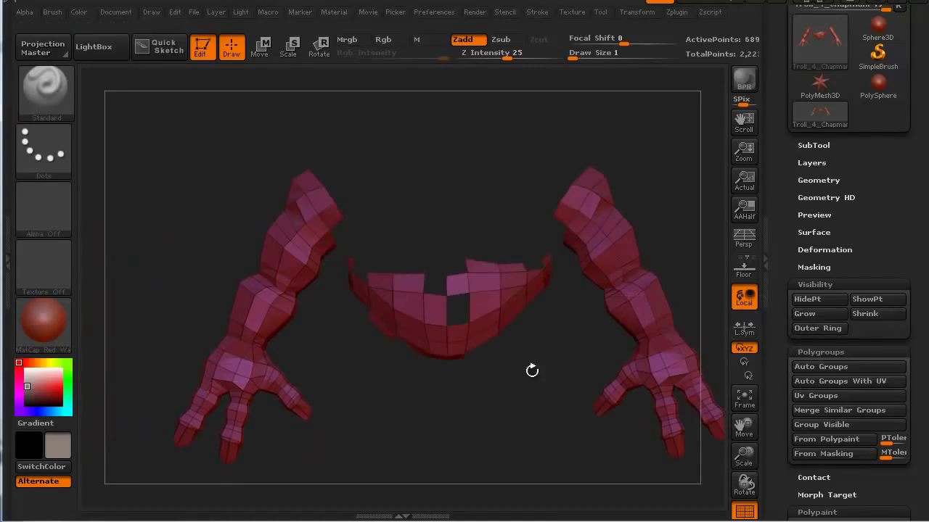
left_click_drag(427, 424, 331, 398)
key("ctrl+shift")
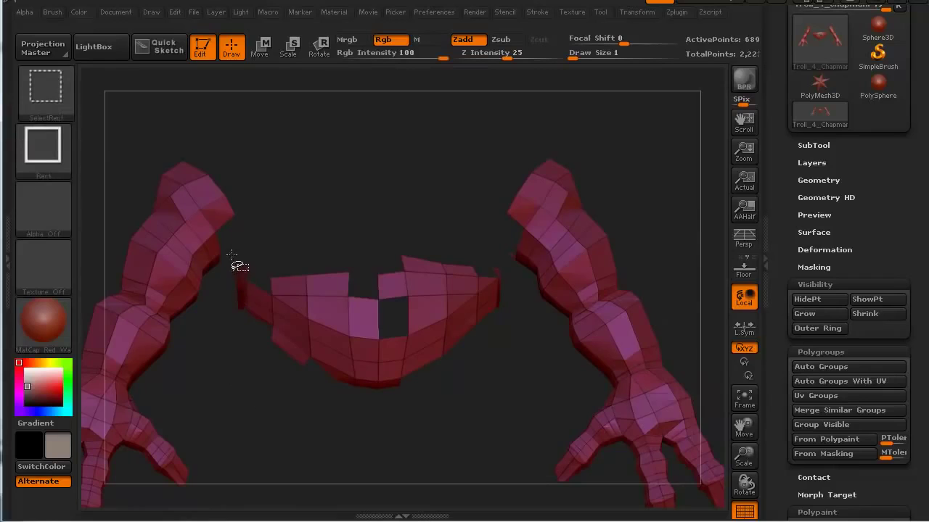
mouse_move(230, 254)
left_mouse_down("ctrl+alt+shift")
mouse_move(500, 371)
mouse_move(512, 411)
left_mouse_up("ctrl+alt+shift")
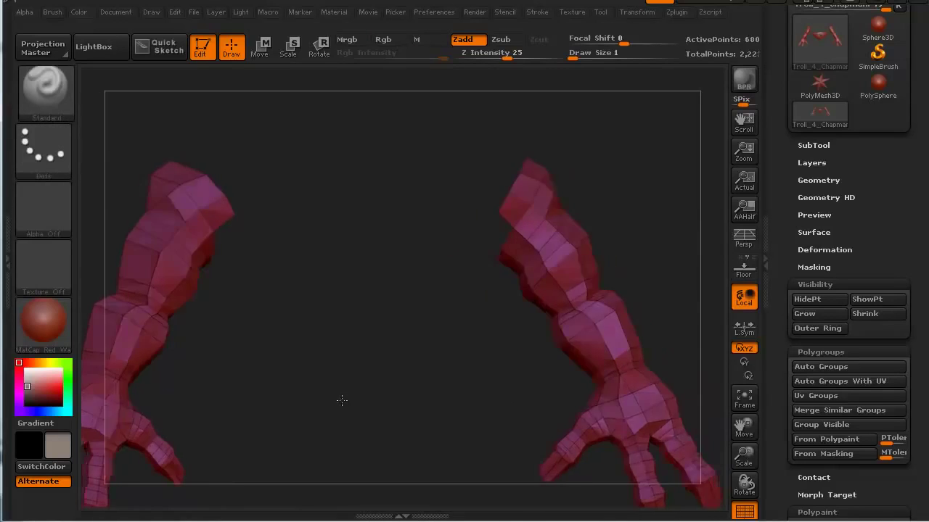
Step: Grow the arm visibility once more and hide the waist polygons that return between the arms
mouse_move(346, 401)
left_mouse_down()
mouse_move(365, 404)
mouse_move(355, 390)
left_mouse_up()
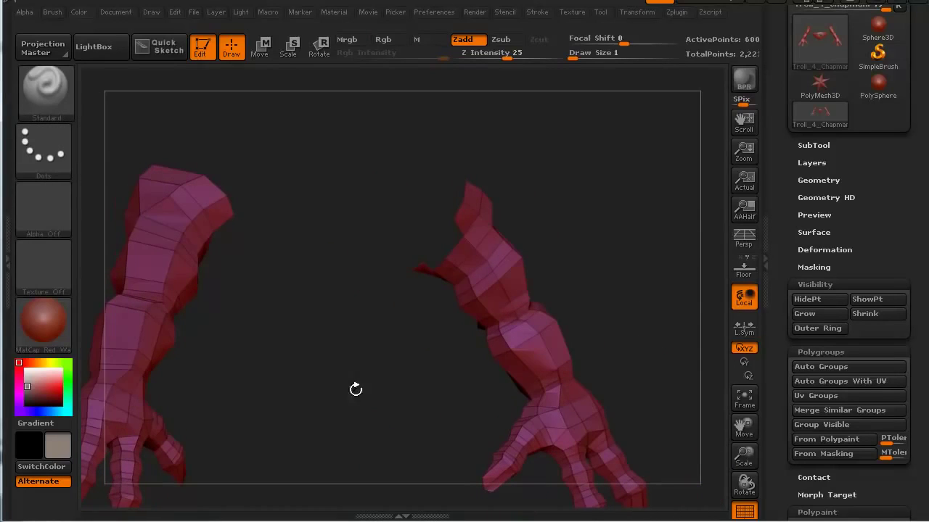
left_click(812, 316)
left_click_drag(331, 445, 307, 456)
key("ctrl")
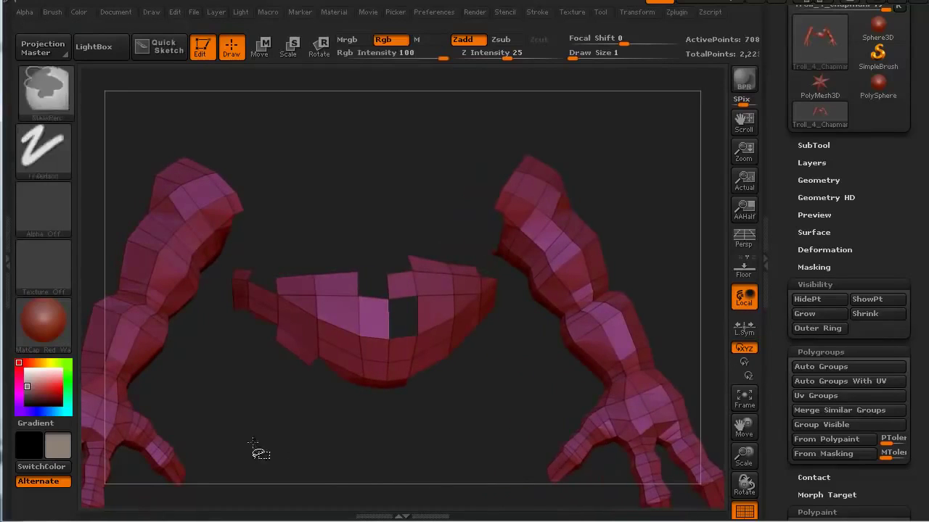
key("ctrl+shift")
left_click_drag(231, 267, 487, 406, "ctrl+alt+shift")
Step: Inspect the upper edge of the arms up close and hide the stray polygons above the shoulder cut
left_click_drag(333, 396, 383, 304)
left_click_drag(330, 216, 401, 252)
left_click_drag(308, 170, 306, 277)
left_click_drag(274, 319, 241, 266)
mouse_move(189, 237)
left_mouse_down()
mouse_move(215, 207)
mouse_move(300, 259)
left_mouse_up()
key("ctrl+shift")
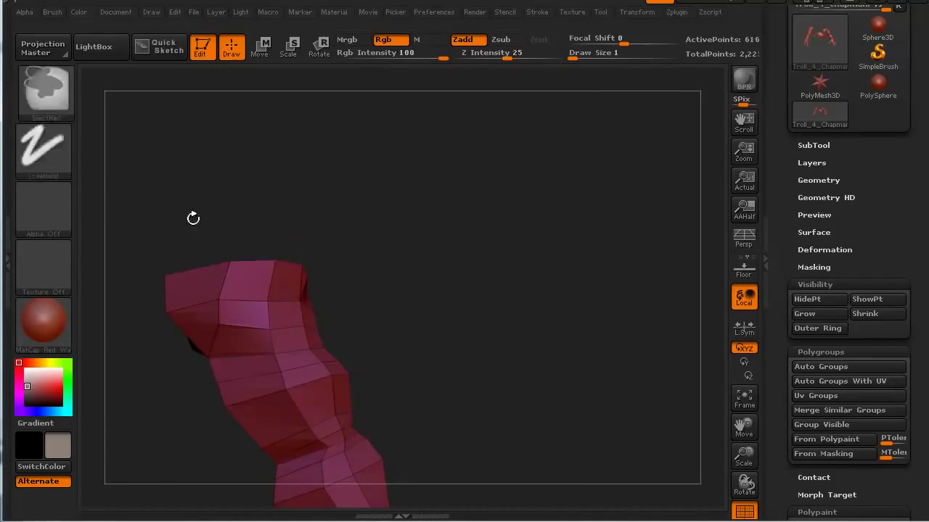
mouse_move(160, 211)
left_mouse_down()
mouse_move(219, 194)
mouse_move(268, 161)
mouse_move(336, 213)
mouse_move(419, 234)
left_mouse_up()
mouse_move(269, 298)
left_mouse_down()
mouse_move(307, 220)
mouse_move(422, 242)
mouse_move(303, 370)
mouse_move(174, 338)
mouse_move(262, 327)
left_mouse_up()
Step: Assign both isolated arms to their own polygroup and show the whole troll
key("f")
left_click_drag(455, 432, 366, 317)
left_click_drag(454, 402, 428, 323)
left_click_drag(392, 390, 499, 397)
left_click(810, 423)
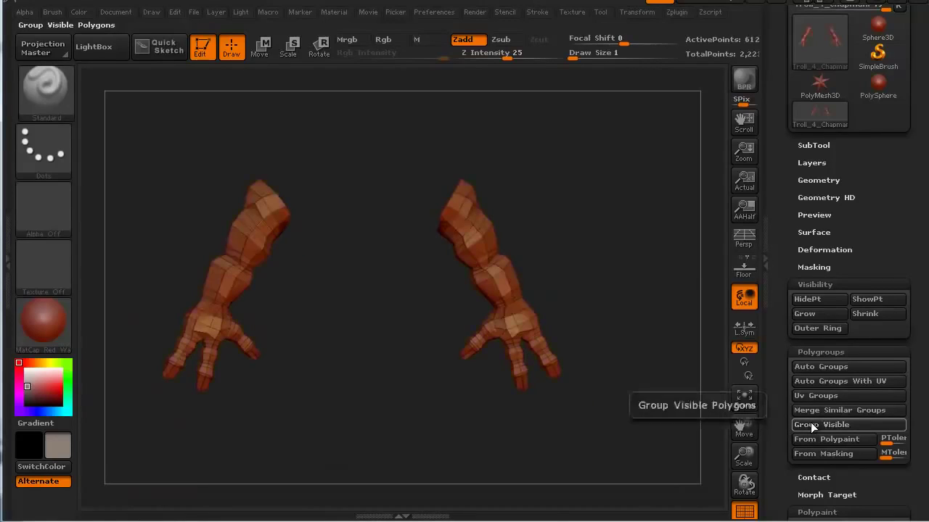
left_click(172, 456, "ctrl+shift")
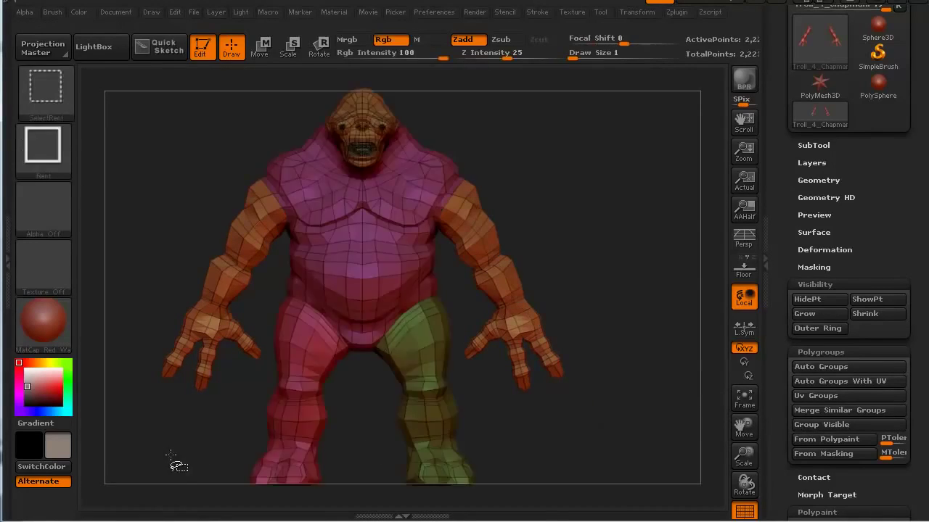
Step: Isolate the arms polygroup and hide the troll's left arm so only its right arm is shown
left_click_drag(170, 442, 177, 429, "alt")
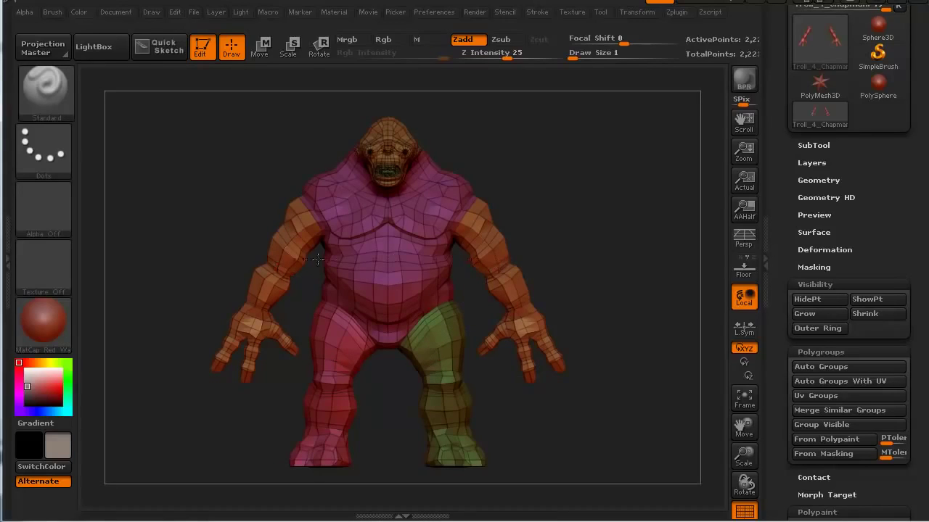
key("ctrl+shift")
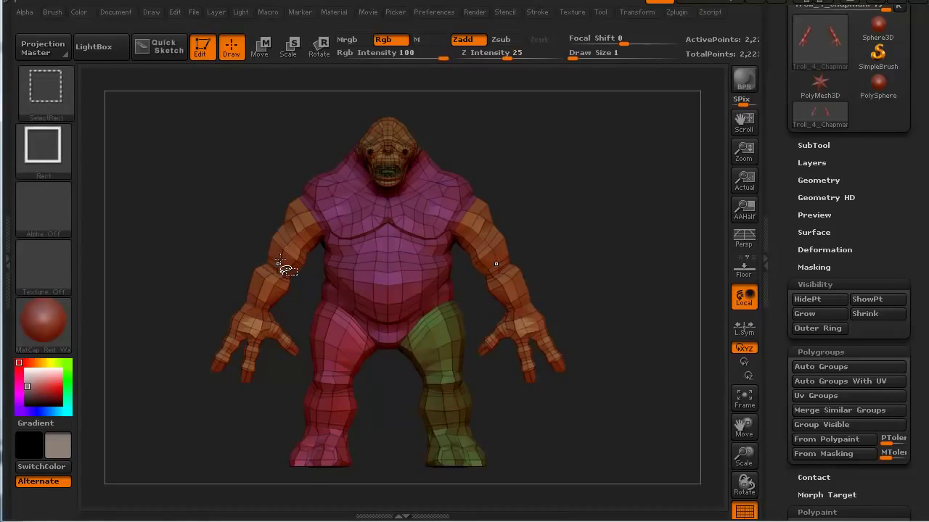
left_click(279, 262, "ctrl+shift")
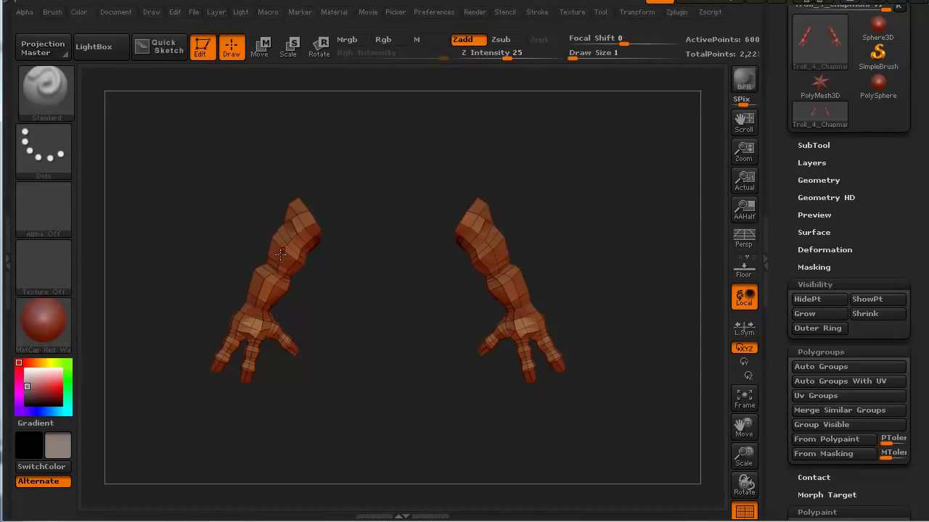
key("ctrl+shift")
mouse_move(173, 155)
left_mouse_down("ctrl+shift")
mouse_move(319, 368)
mouse_move(365, 414)
left_mouse_up("ctrl+shift")
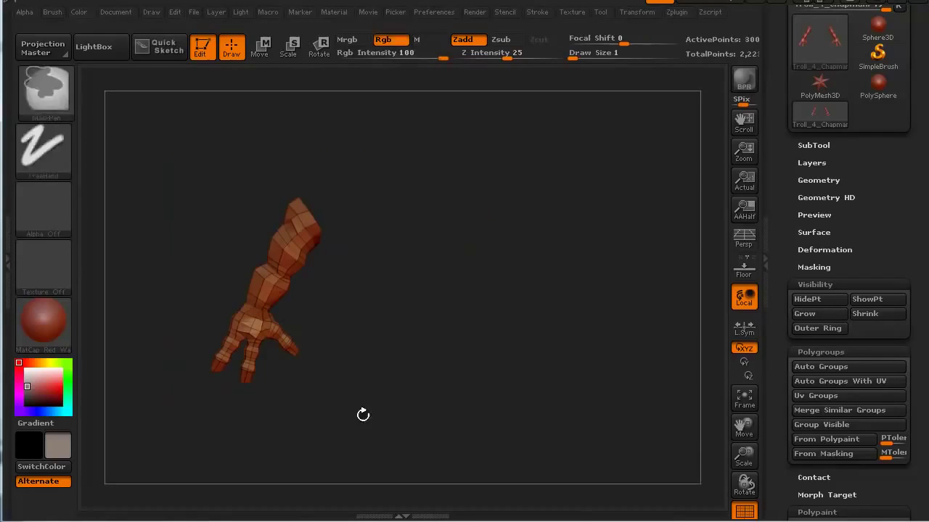
Step: Assign the troll's right arm to its own polygroup and show the whole model
left_click(807, 425)
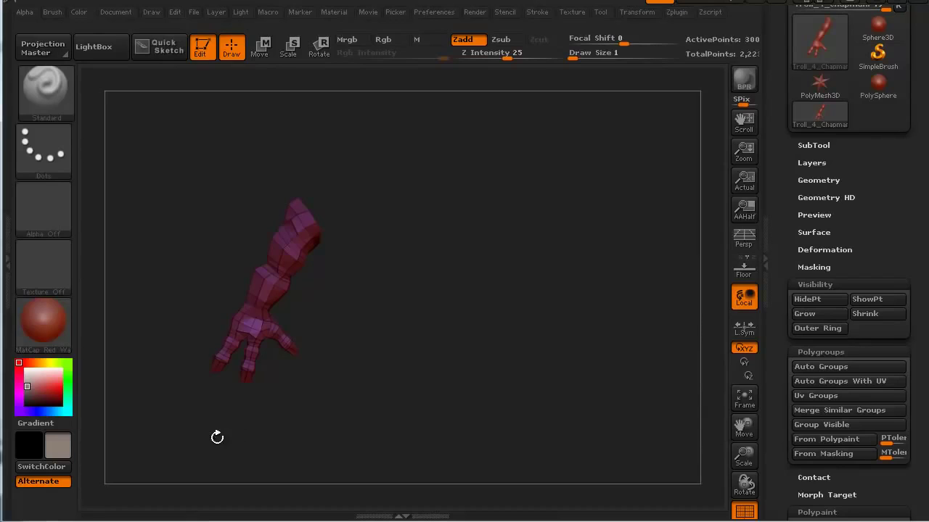
key("ctrl+shift")
left_click(188, 459, "ctrl+shift")
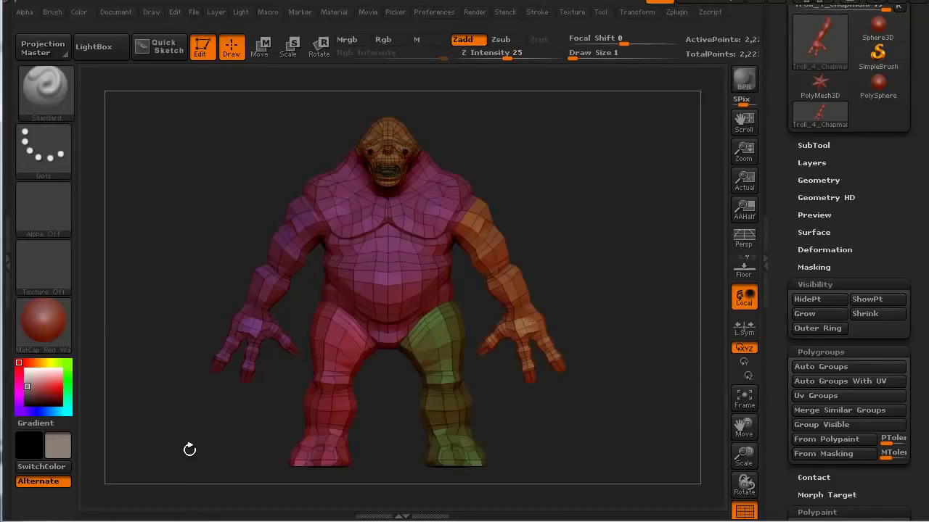
mouse_move(189, 446)
left_mouse_down()
mouse_move(193, 429)
mouse_move(240, 428)
mouse_move(170, 433)
mouse_move(190, 454)
left_mouse_up()
mouse_move(150, 271)
left_mouse_down()
mouse_move(126, 272)
mouse_move(172, 274)
mouse_move(159, 264)
left_mouse_up()
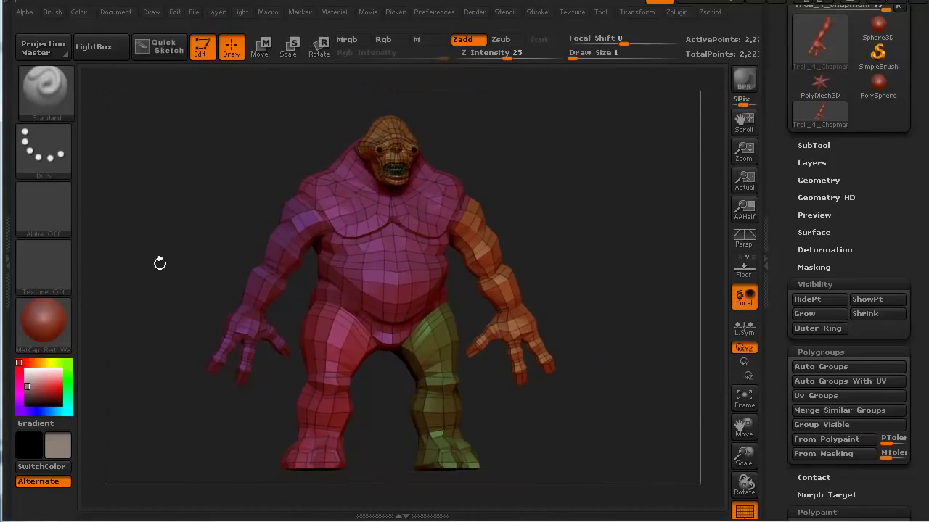
Step: Isolate the right arm and the left arm polygroups in turn to check their separation, restoring the full troll after each
left_click(267, 283, "ctrl+shift")
mouse_move(199, 297)
left_mouse_down()
mouse_move(164, 292)
mouse_move(170, 280)
left_mouse_up()
key("ctrl+shift")
left_click(149, 296, "ctrl+shift")
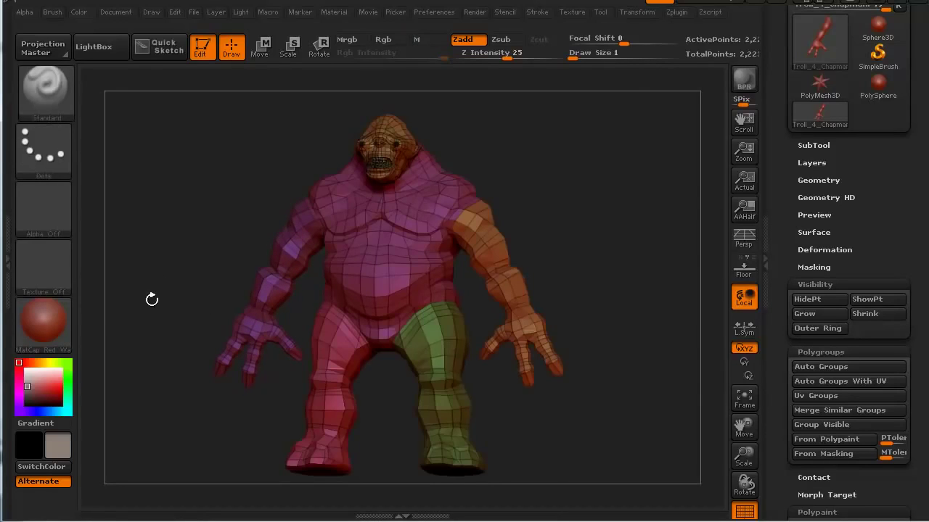
key("ctrl+shift")
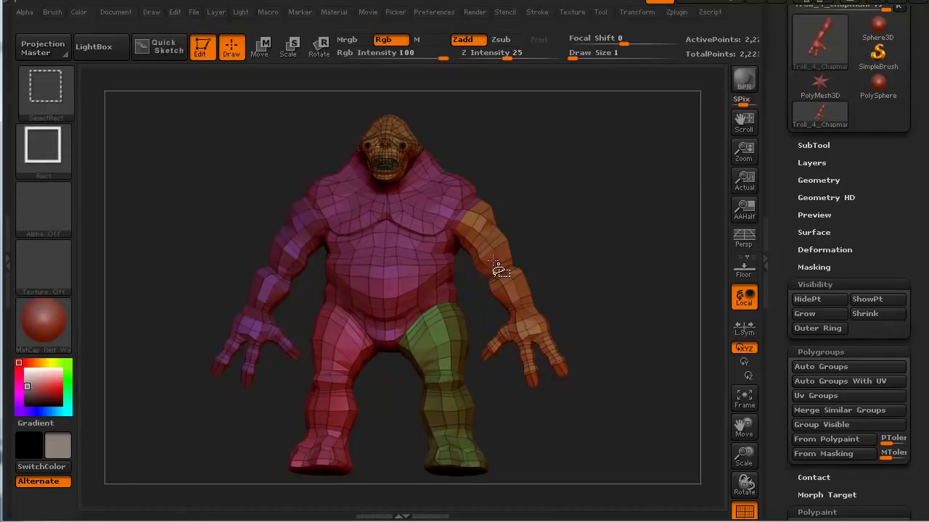
left_click(498, 269, "ctrl+shift")
left_click_drag(240, 341, 234, 365)
key("ctrl+shift")
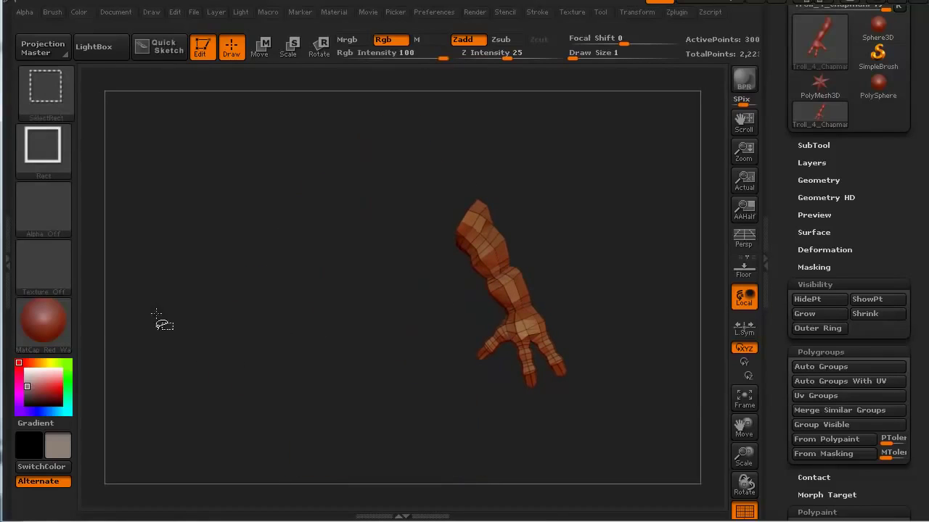
left_click(149, 304, "ctrl+shift")
Step: Isolate the torso polygroup to check it, and show the whole troll
key("ctrl+shift")
left_click(380, 282, "ctrl+shift")
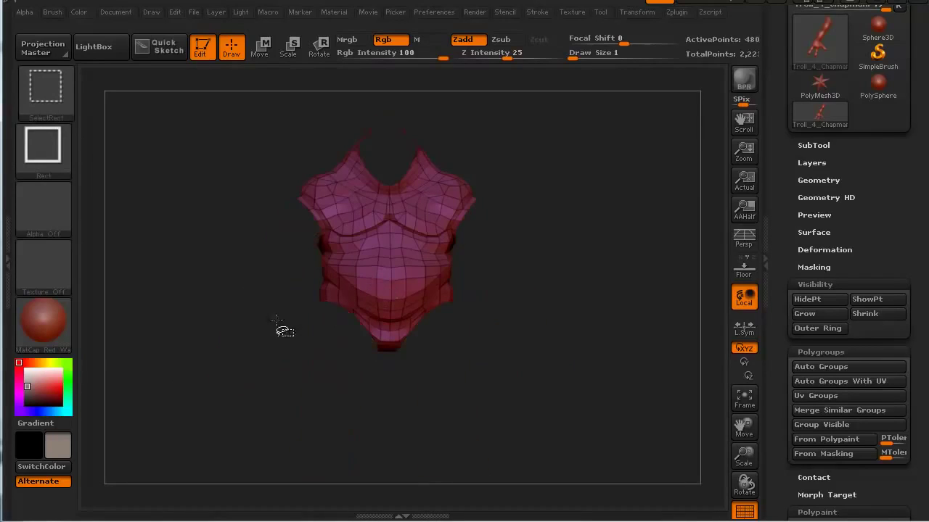
mouse_move(259, 336)
left_mouse_down()
mouse_move(182, 326)
mouse_move(311, 338)
mouse_move(197, 354)
left_mouse_up()
left_click(172, 361, "ctrl+shift")
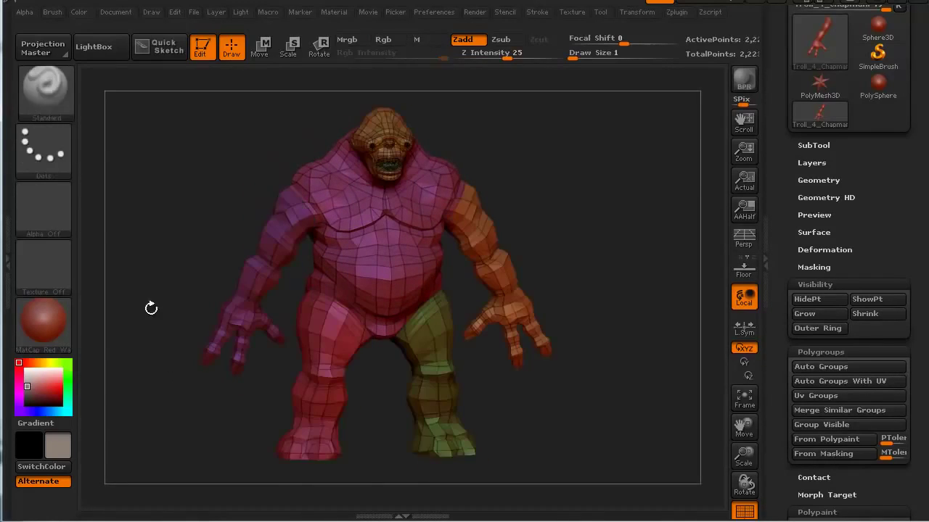
mouse_move(150, 307)
left_mouse_down()
mouse_move(147, 297)
mouse_move(158, 332)
left_mouse_up()
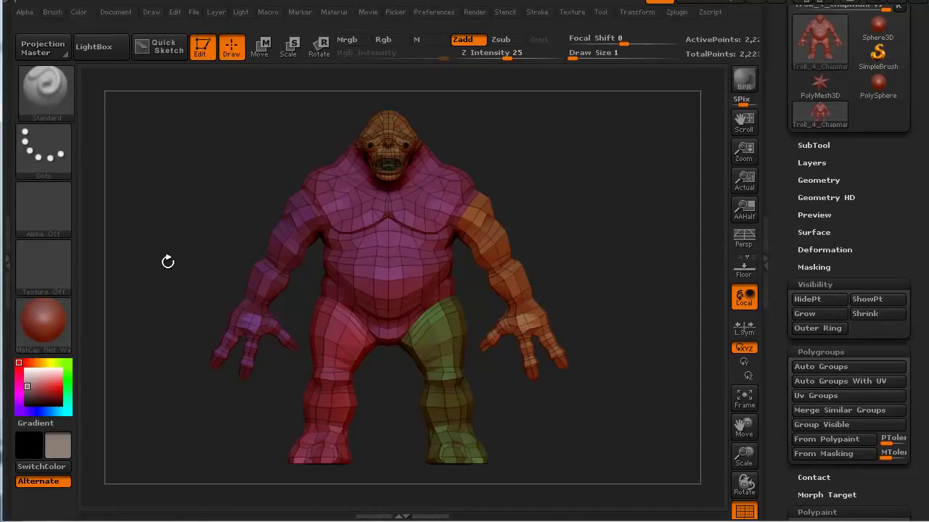
Step: Turn on perspective display for the full troll
mouse_move(169, 259)
left_mouse_down()
mouse_move(210, 252)
mouse_move(174, 259)
left_mouse_up()
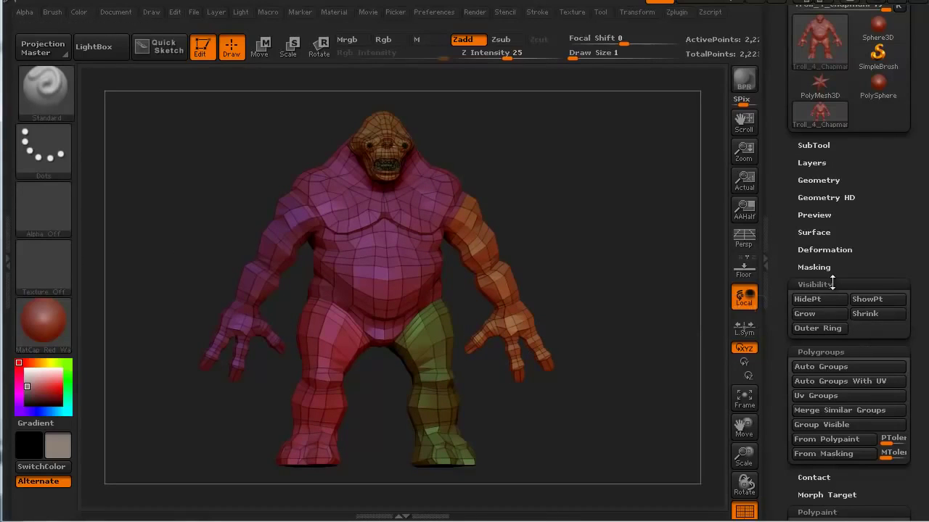
left_click_drag(188, 413, 209, 448)
key("p")
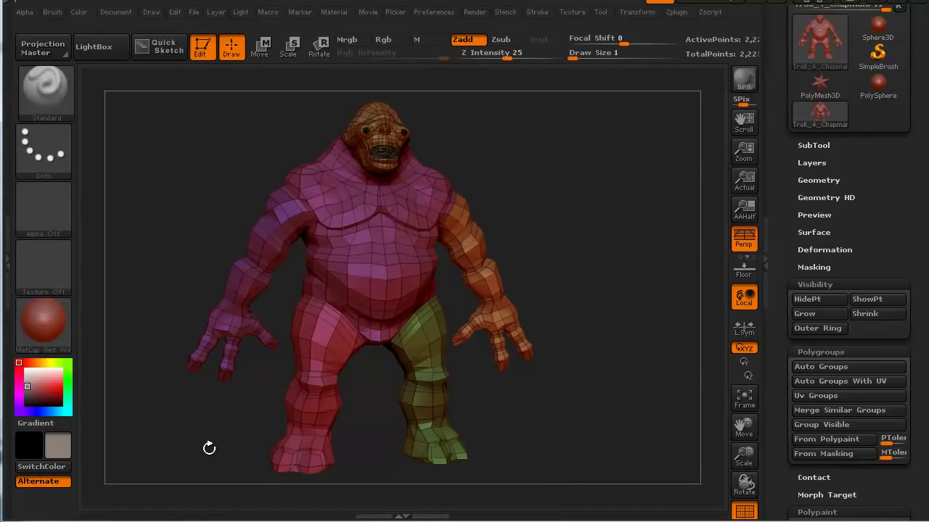